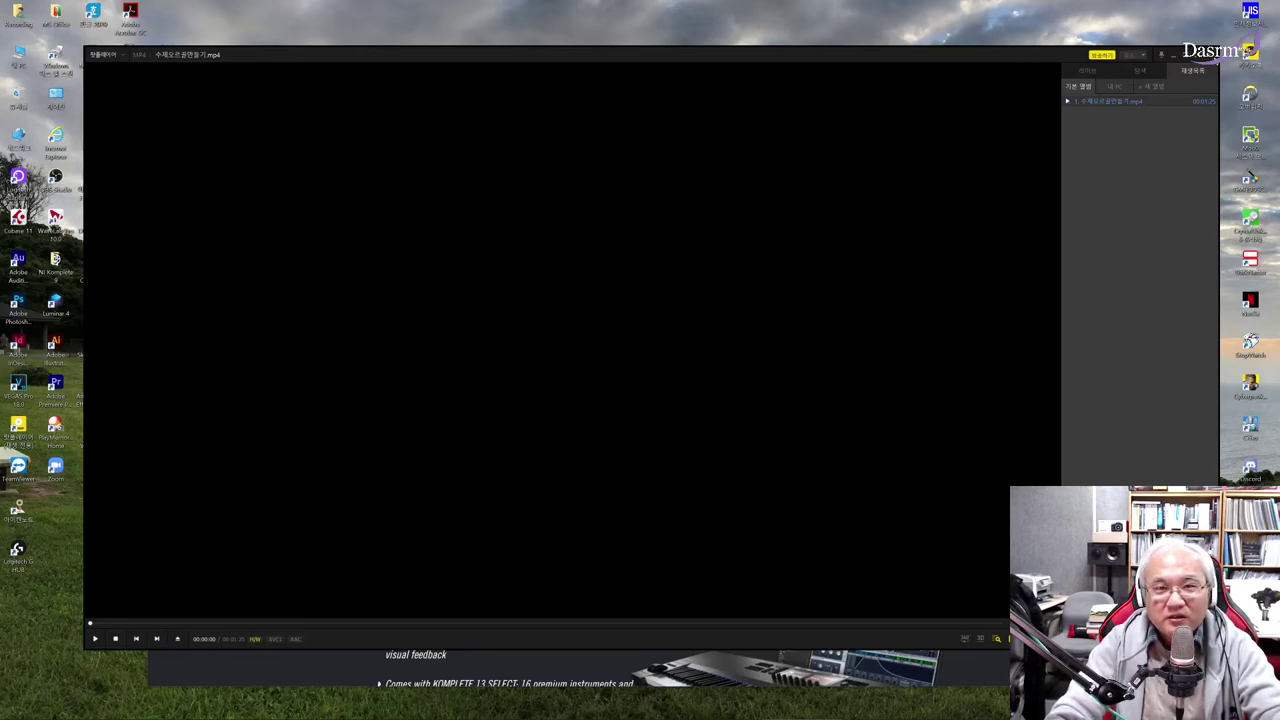
# Step: Put the video player away and look over the Komplete Kontrol S88 product page
pyautogui.click(1161, 54)
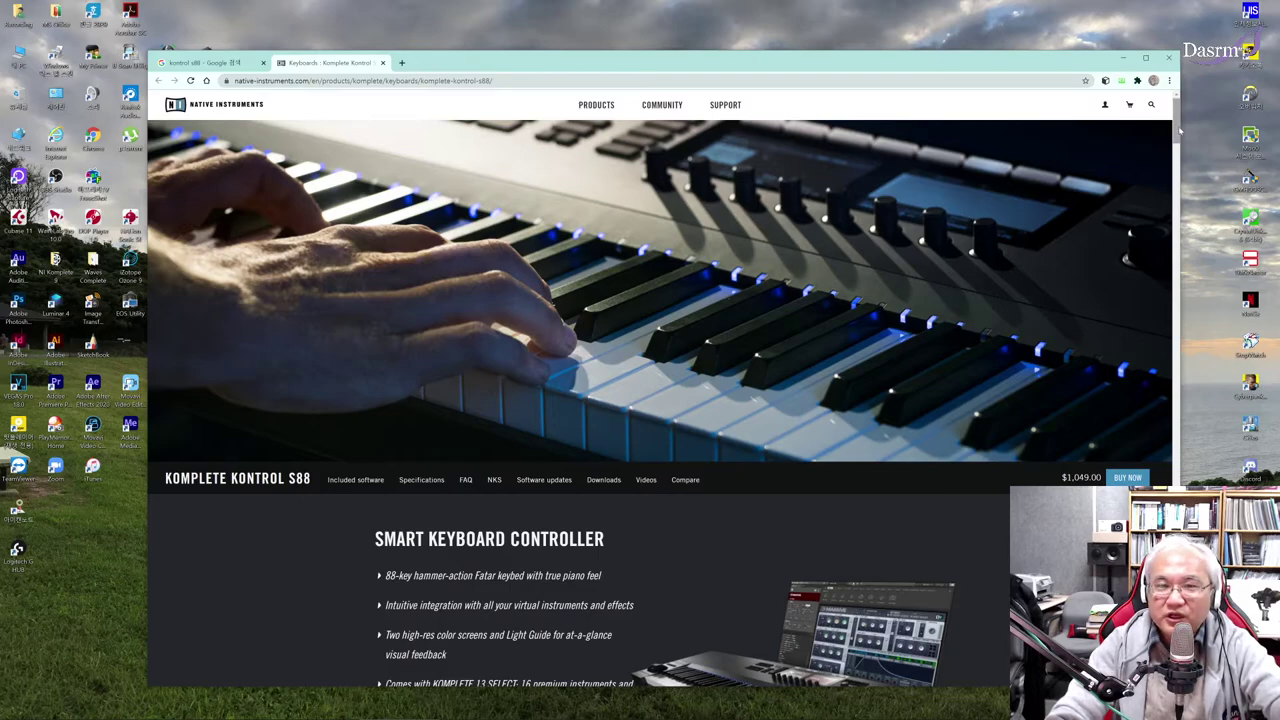
pyautogui.scroll(-2, 1177, 112)
pyautogui.scroll(2, 1177, 115)
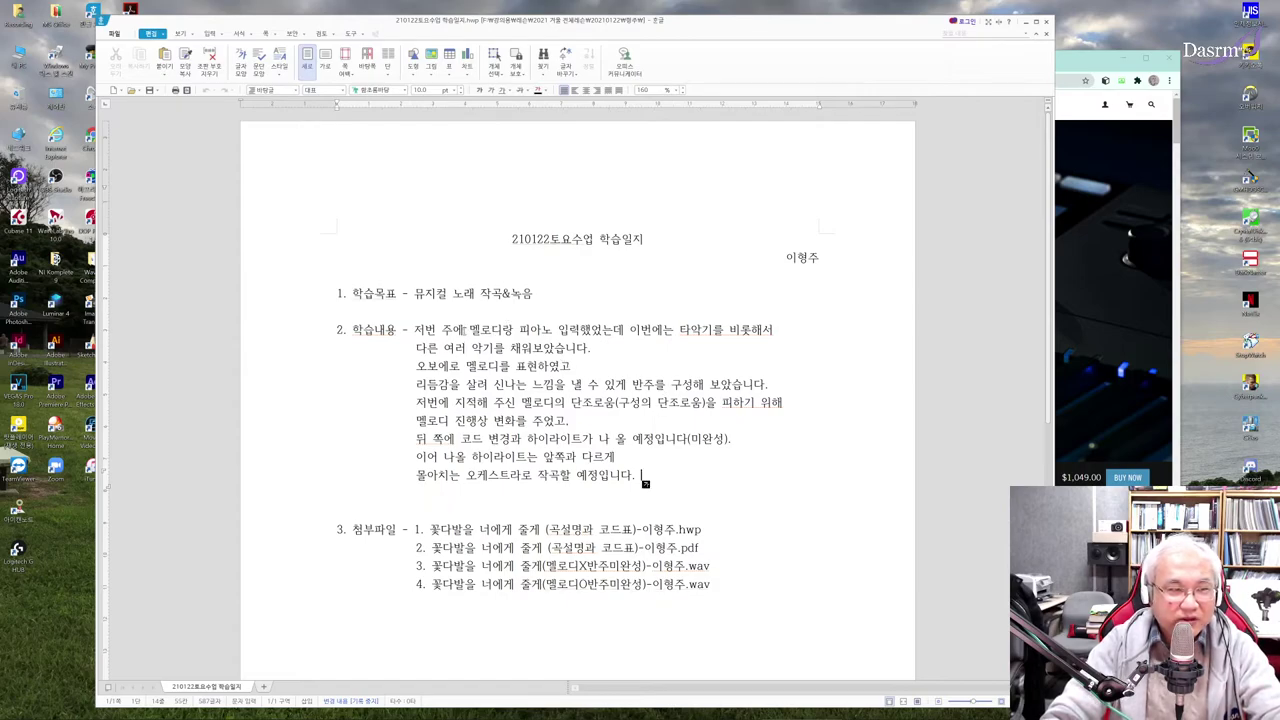
# Step: Read the 학습내용 section's opening lines on the added instruments and the rhythmic accompaniment, highlighting passages along the way
pyautogui.moveTo(467, 331); pyautogui.dragTo(620, 331)
pyautogui.click(629, 331)
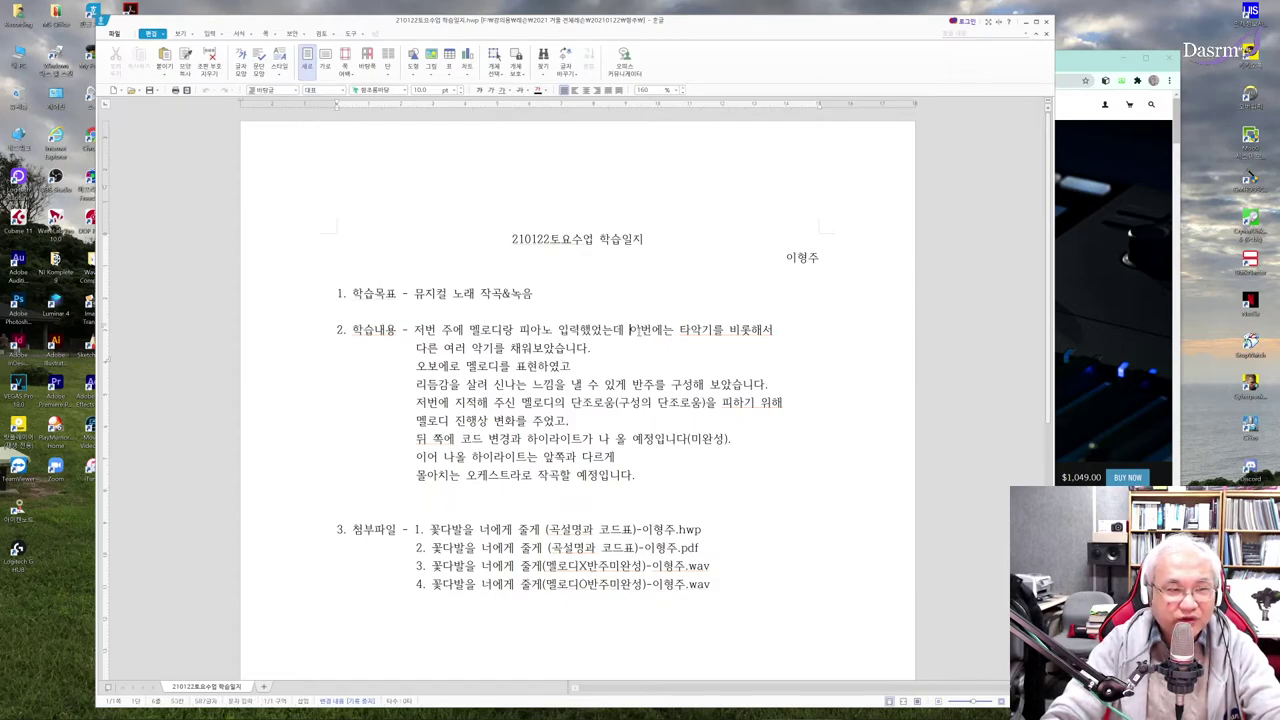
pyautogui.moveTo(416, 348); pyautogui.dragTo(596, 349)
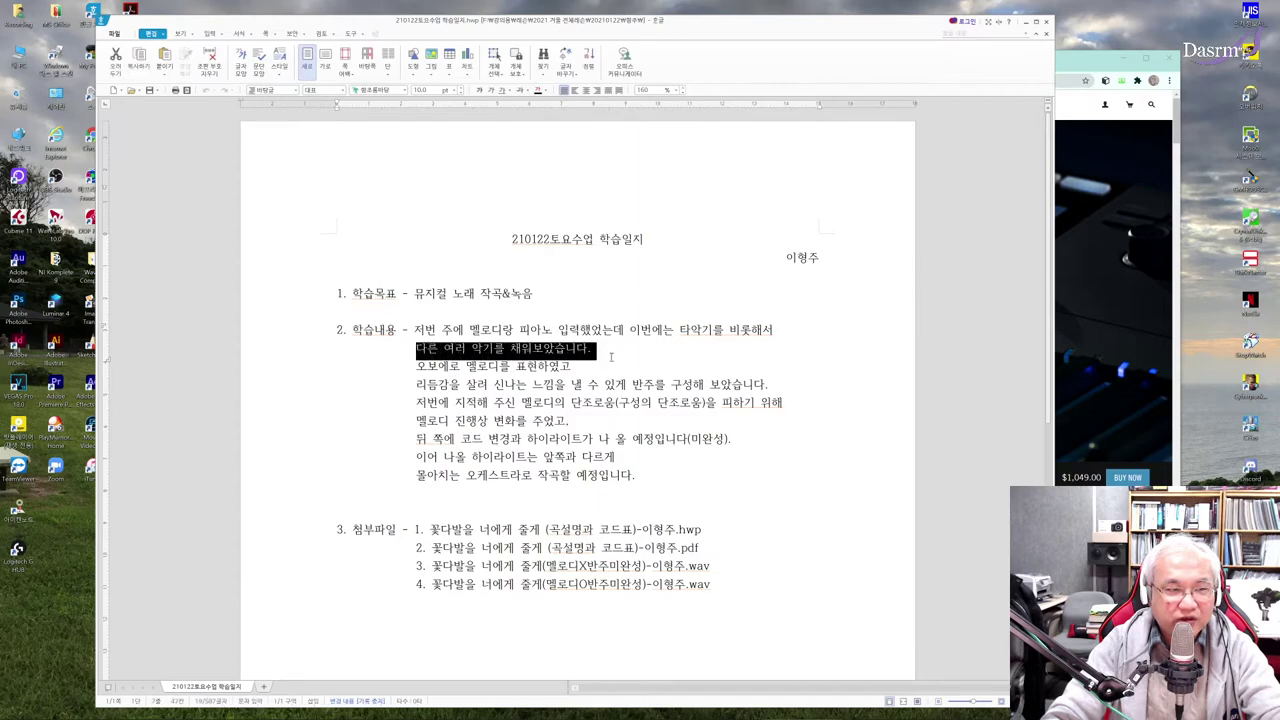
pyautogui.click(598, 348)
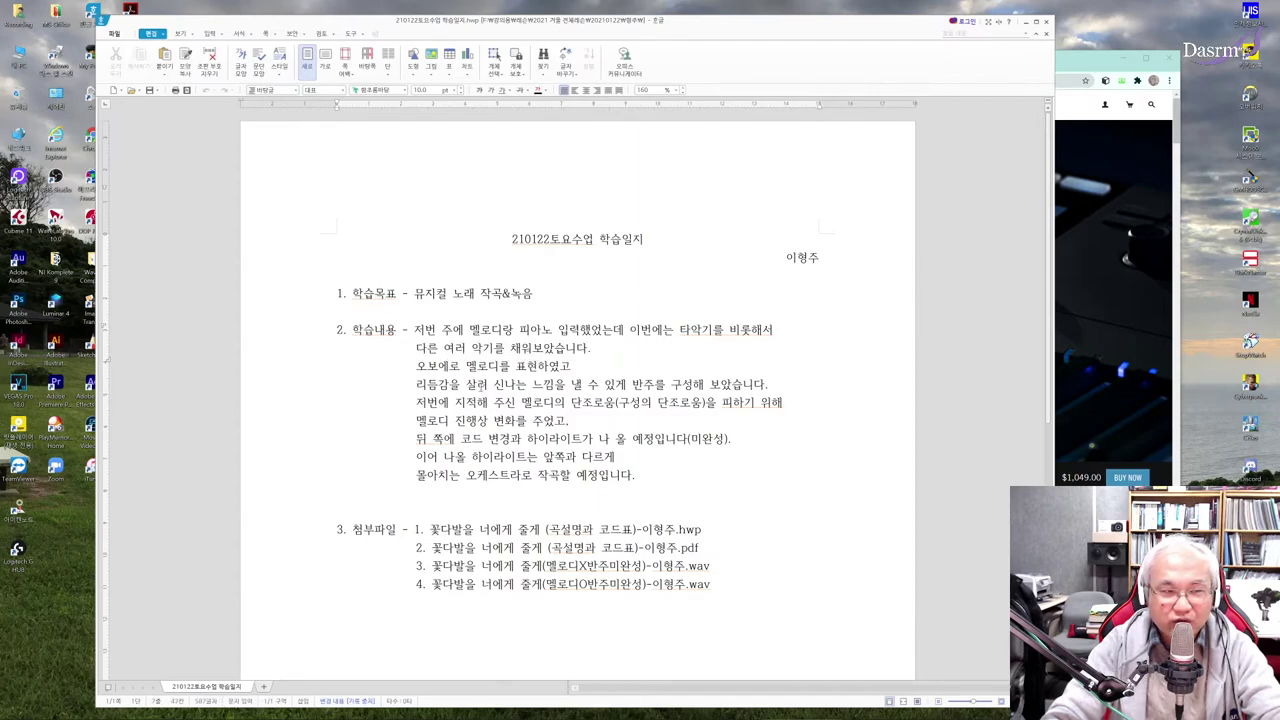
pyautogui.moveTo(420, 385); pyautogui.dragTo(704, 386)
pyautogui.click(706, 402)
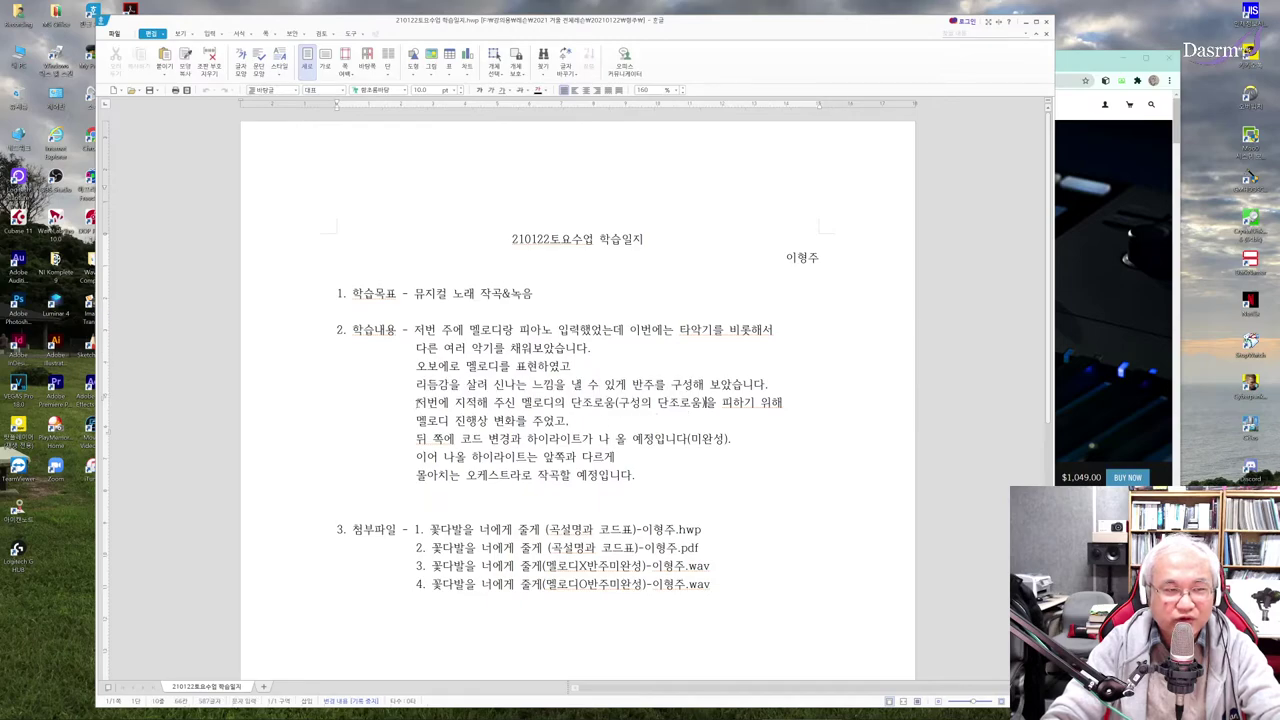
# Step: Read the 학습내용 lines on avoiding a monotonous melody and on the chord change and highlight planned for the back part
pyautogui.moveTo(416, 404); pyautogui.dragTo(742, 407)
pyautogui.click(455, 421)
pyautogui.moveTo(416, 421); pyautogui.dragTo(576, 421)
pyautogui.click(576, 421)
pyautogui.moveTo(416, 440)
pyautogui.mouseDown()
pyautogui.moveTo(731, 441)
pyautogui.moveTo(407, 447)
pyautogui.mouseUp()
pyautogui.click(707, 447)
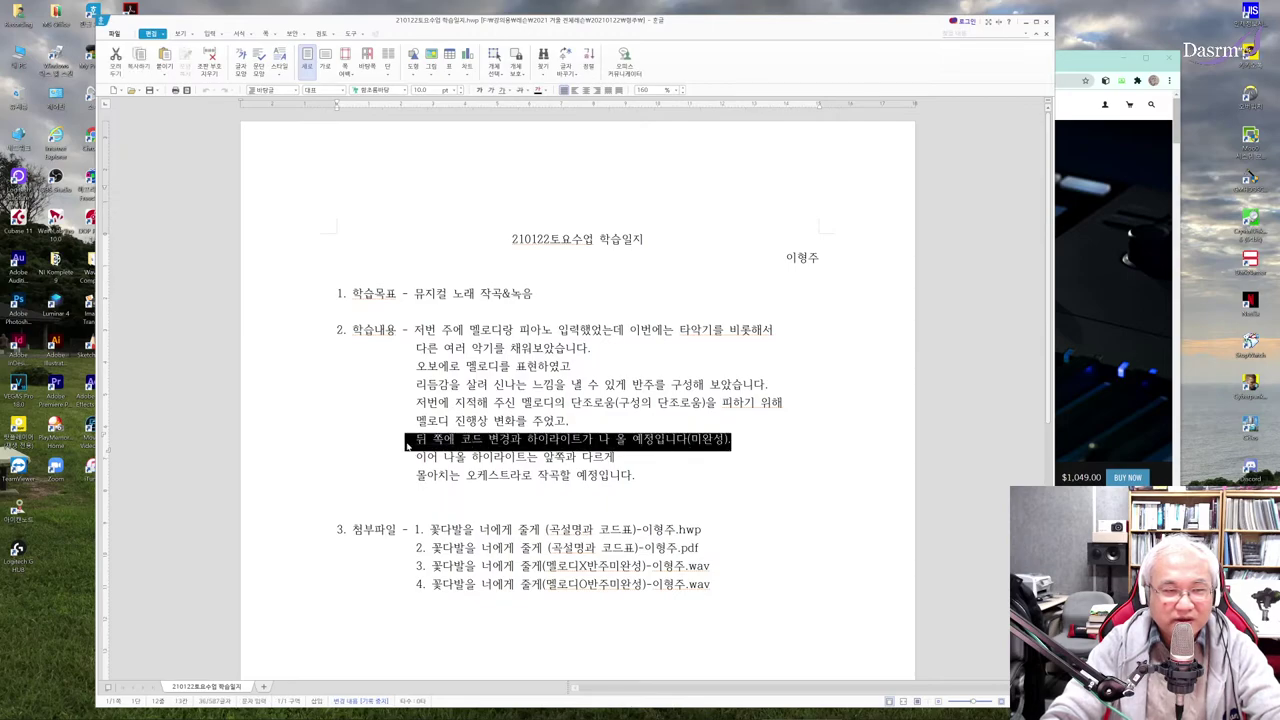
pyautogui.click(428, 441)
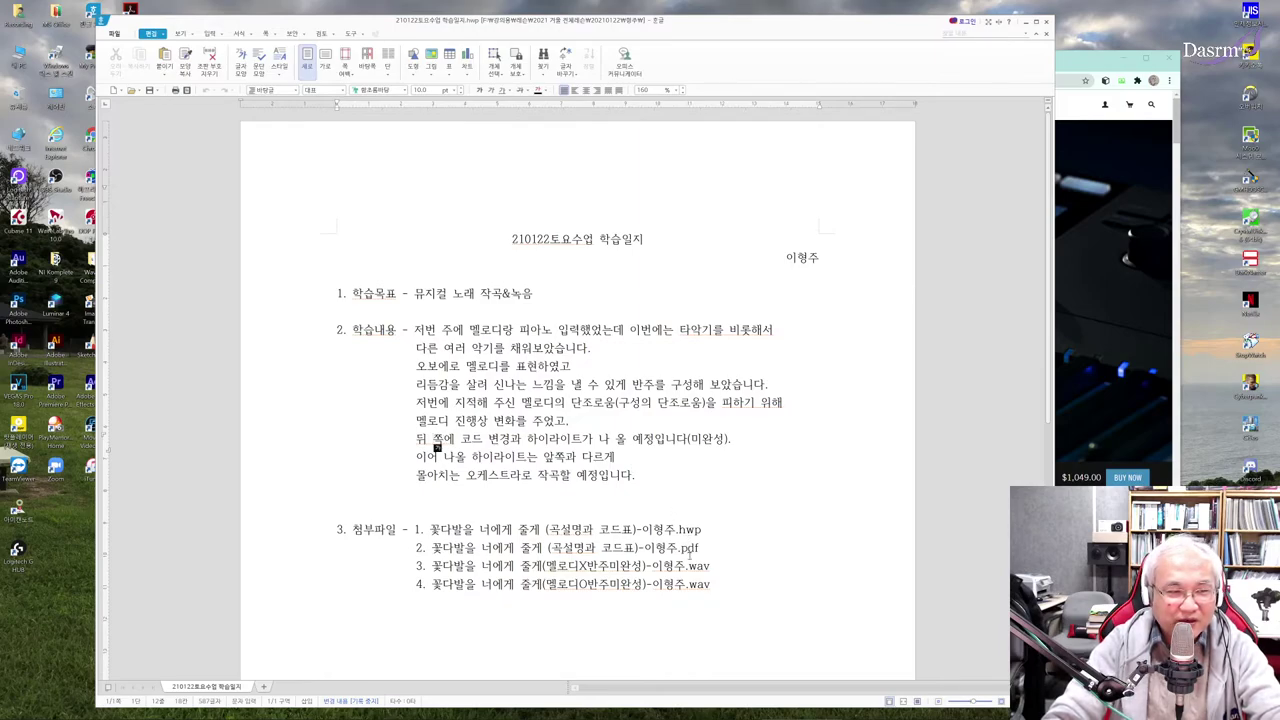
# Step: Go over the whole 학습내용 section again, highlighting the two lines on varying the melody
pyautogui.click(583, 488)
pyautogui.moveTo(415, 329); pyautogui.dragTo(632, 440)
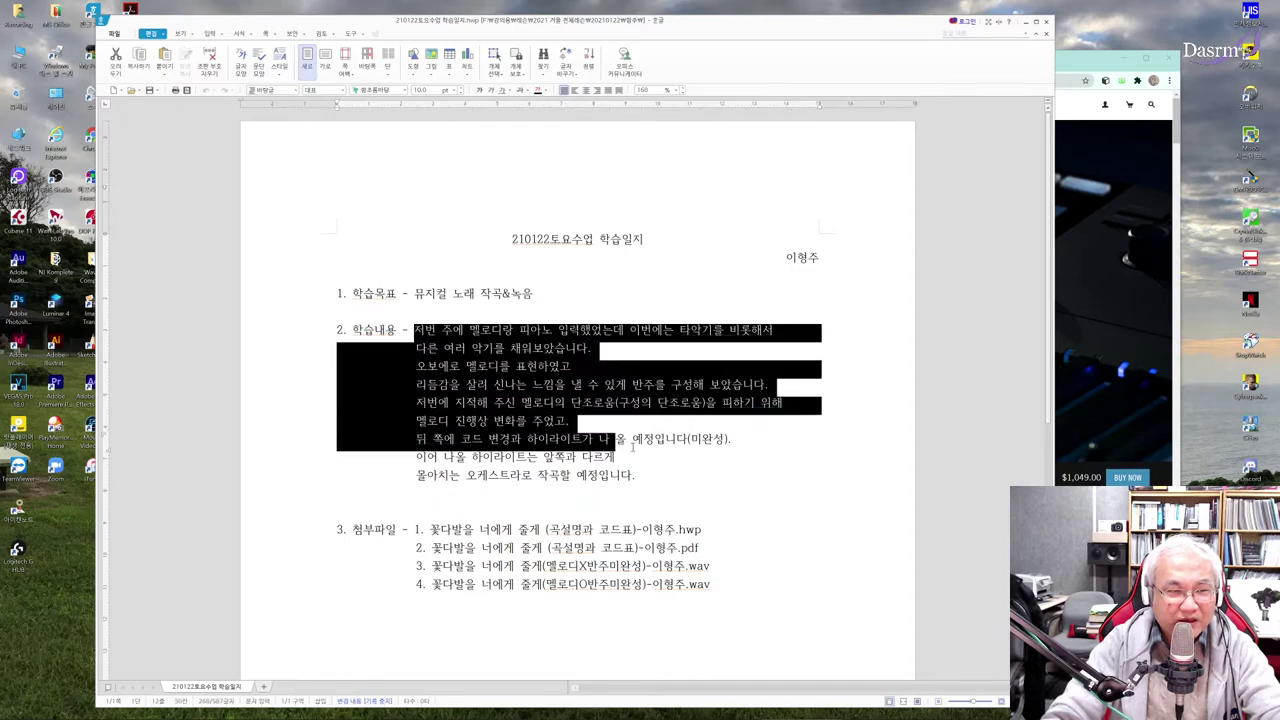
pyautogui.click(632, 442)
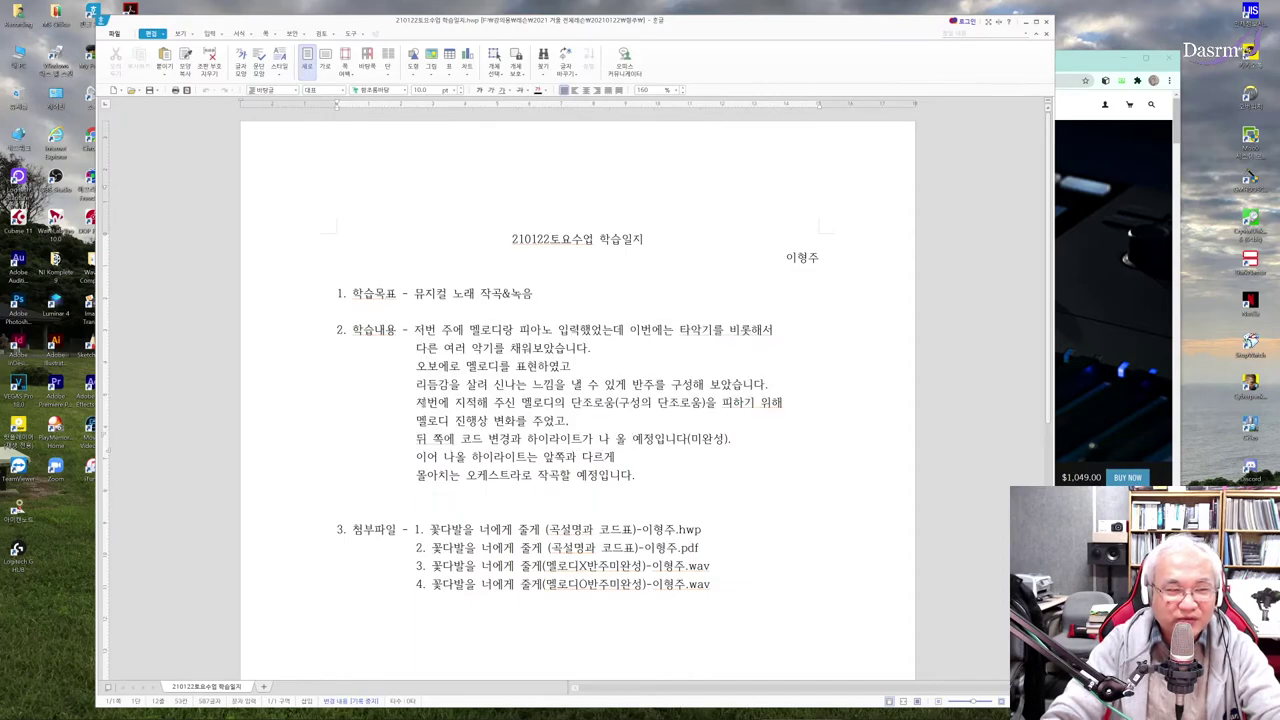
pyautogui.moveTo(416, 402); pyautogui.dragTo(593, 420)
pyautogui.click(714, 460)
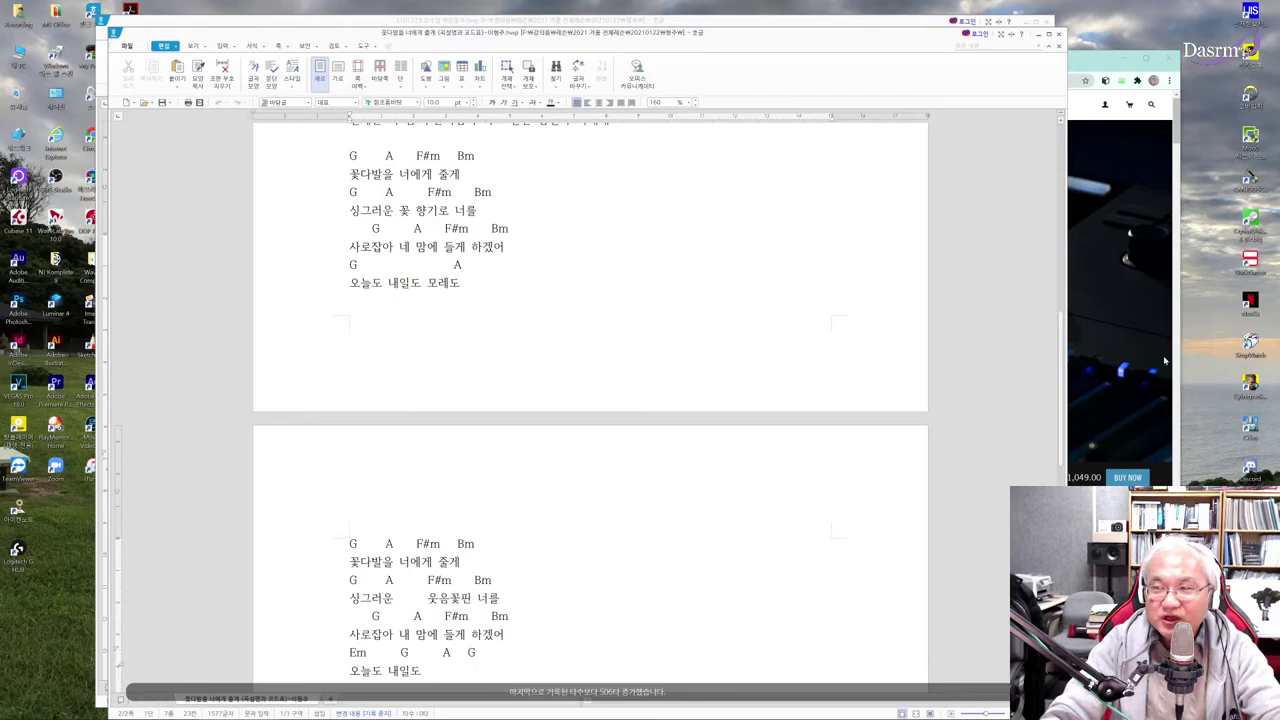
# Step: Read through the 꽃다발을 너에게 줄게 (Dkey) chord sheet from the intro to the closing key-up sections
pyautogui.scroll(10, 489, 381)
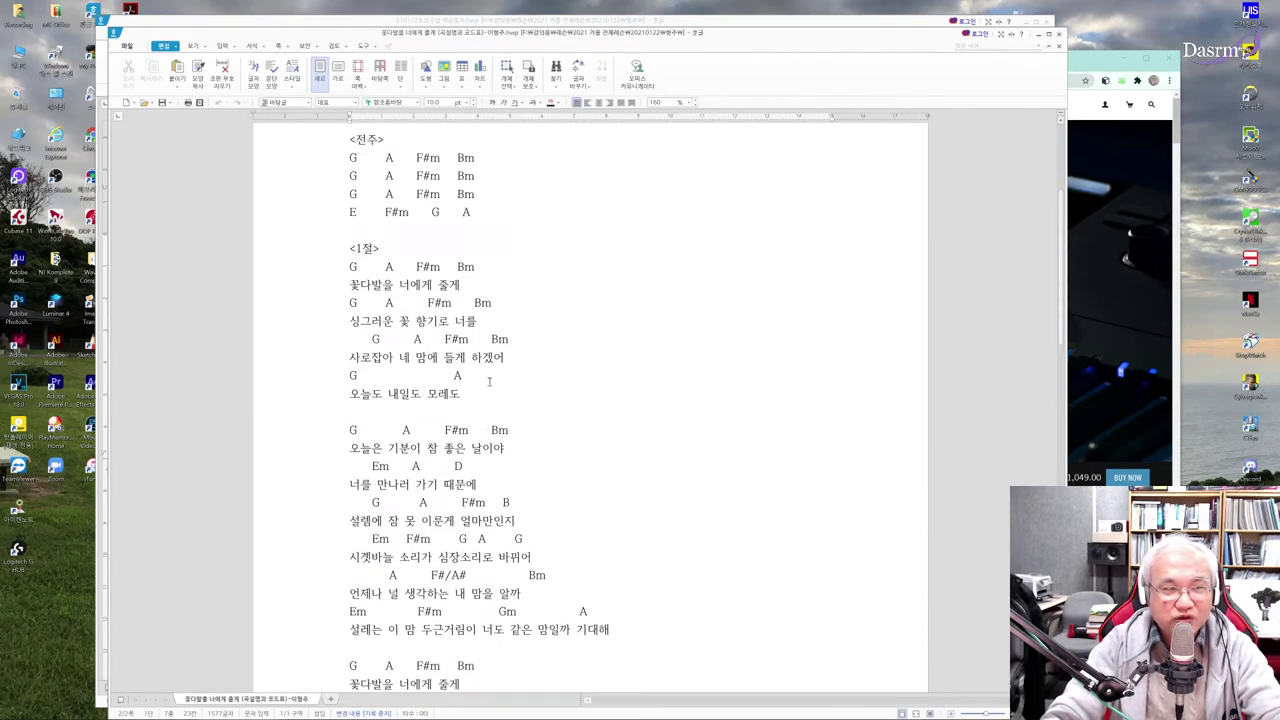
pyautogui.scroll(2, 489, 381)
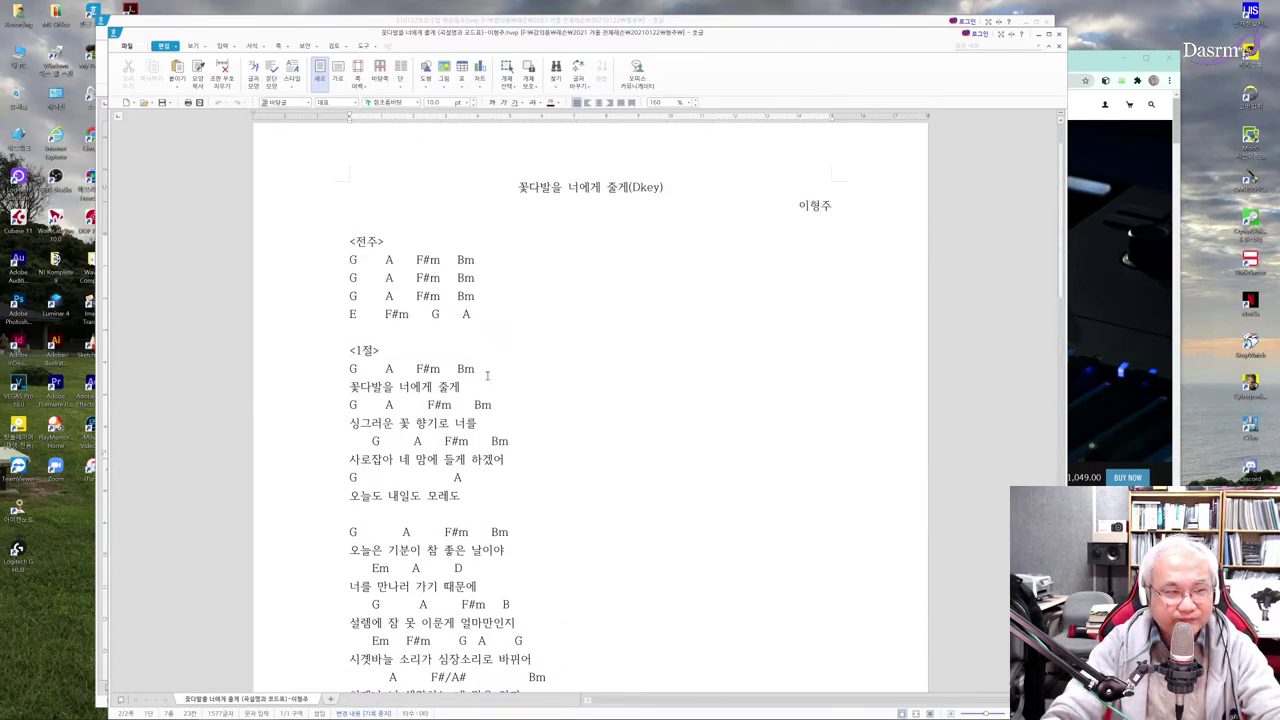
pyautogui.scroll(-20, 487, 375)
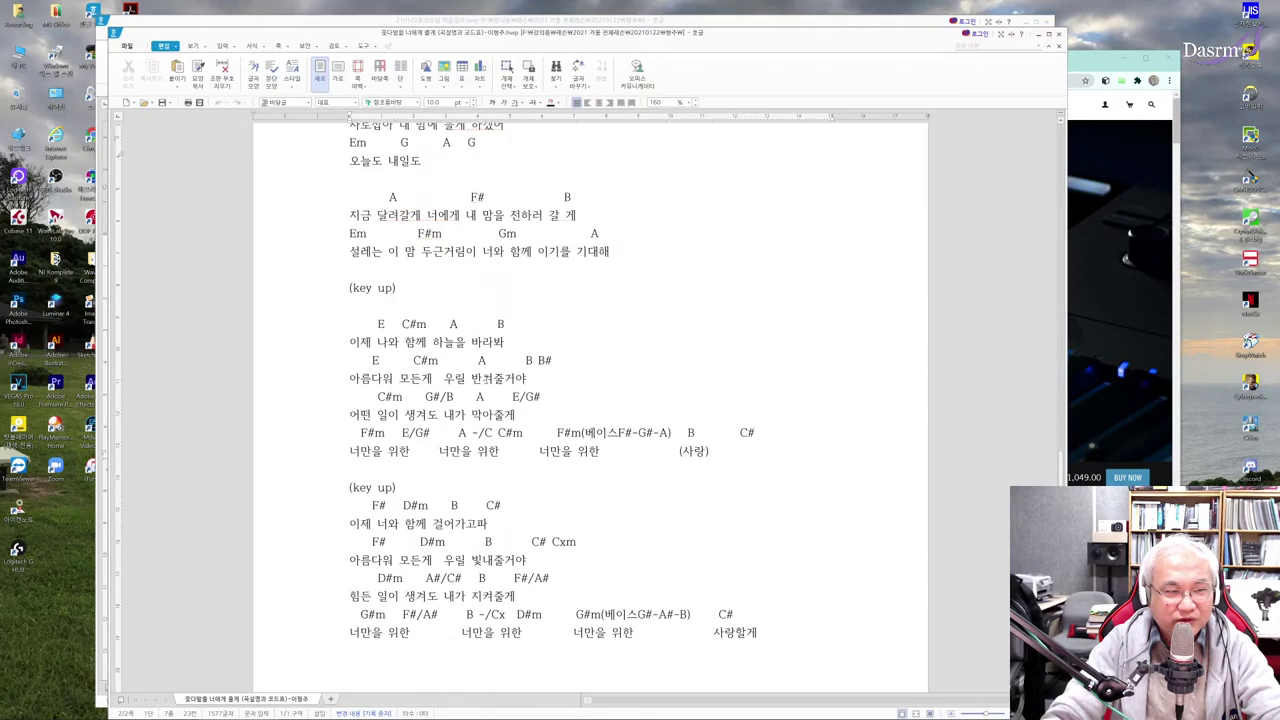
pyautogui.scroll(-4, 487, 379)
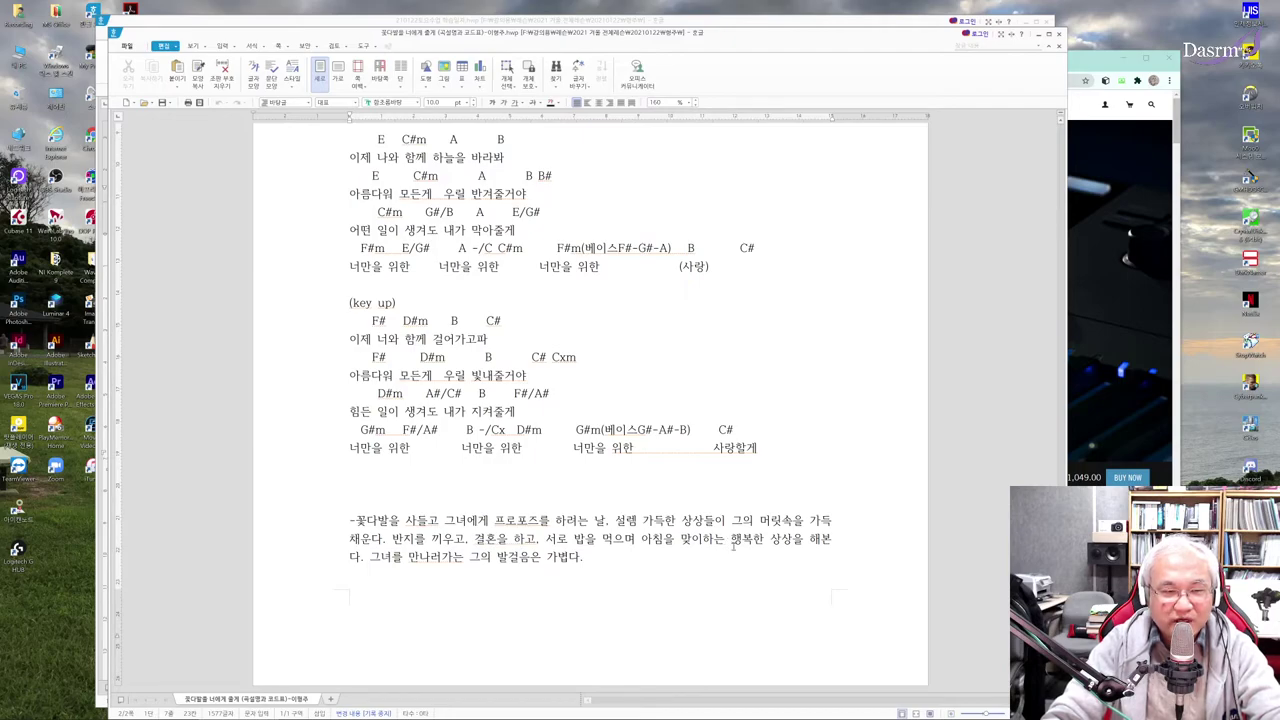
# Step: Examine the song description paragraph at the end of the chord sheet, highlighting its last sentences
pyautogui.moveTo(664, 541); pyautogui.dragTo(802, 548)
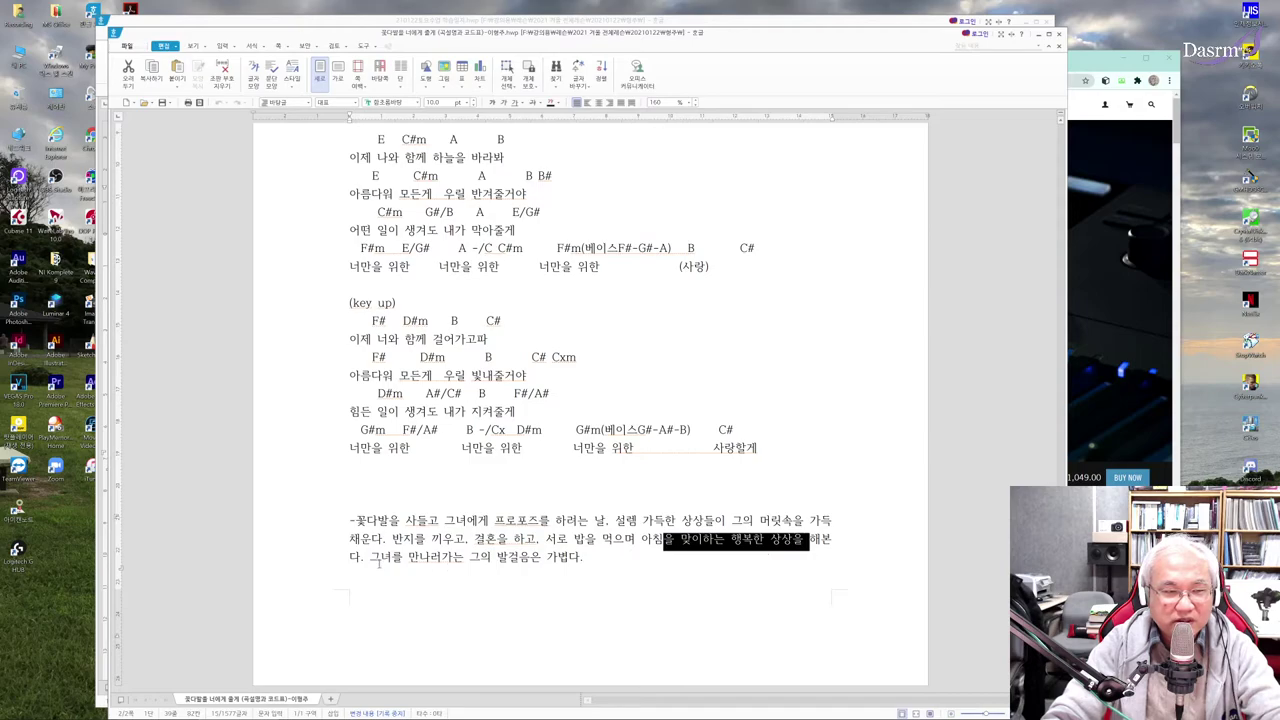
pyautogui.moveTo(369, 557); pyautogui.dragTo(570, 558)
pyautogui.click(588, 557)
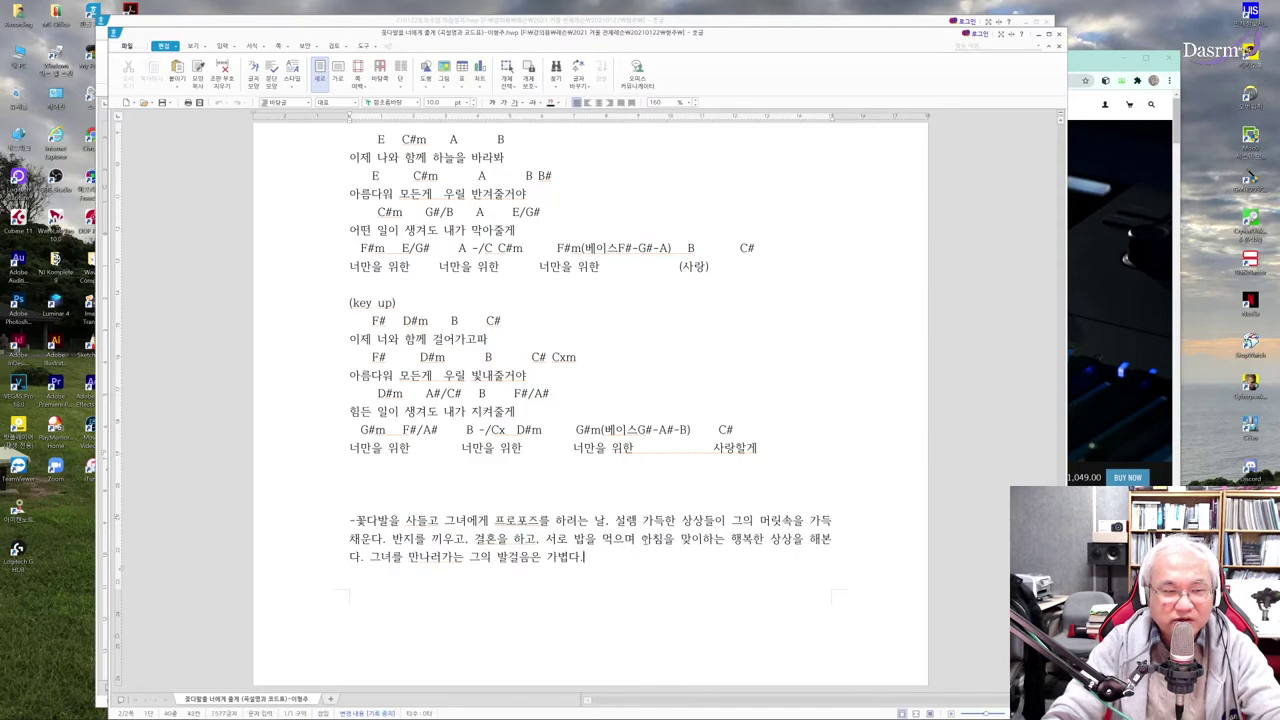
pyautogui.click(641, 539)
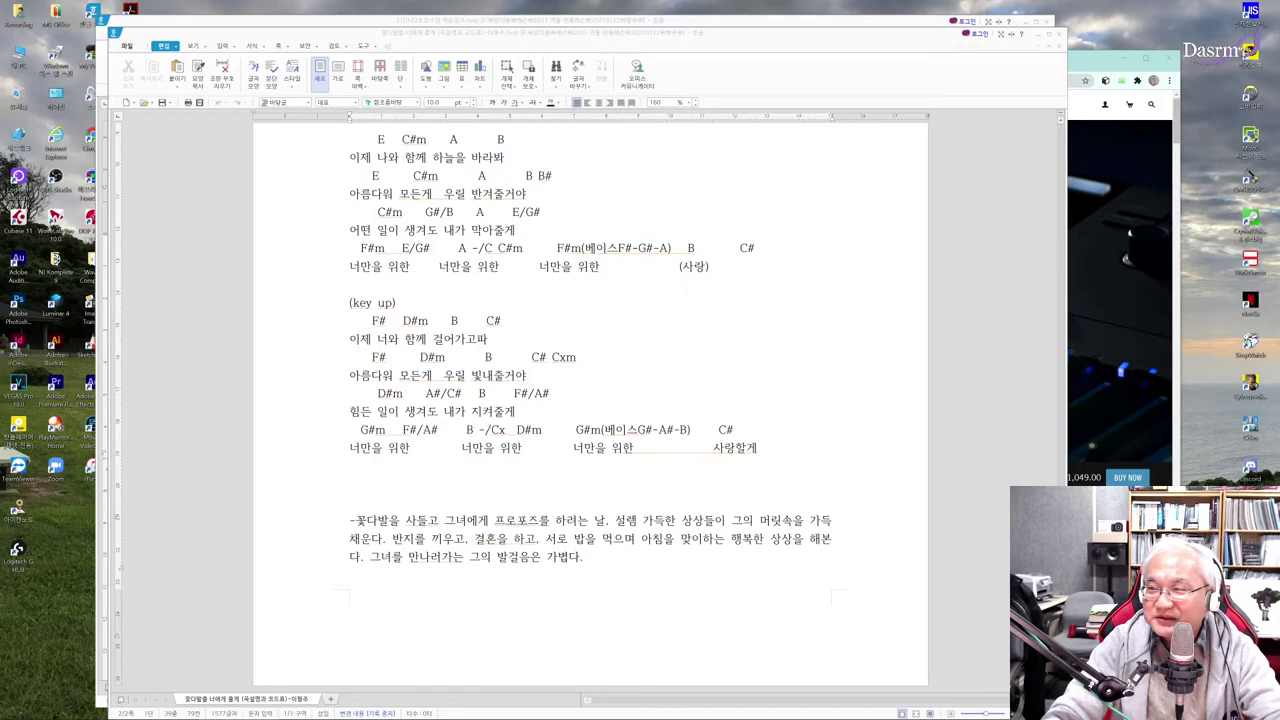
# Step: Switch to the PDF score in Adobe Acrobat and follow it from page 1 to page 8 while the song plays
pyautogui.hotkey('alt', 'Tab')
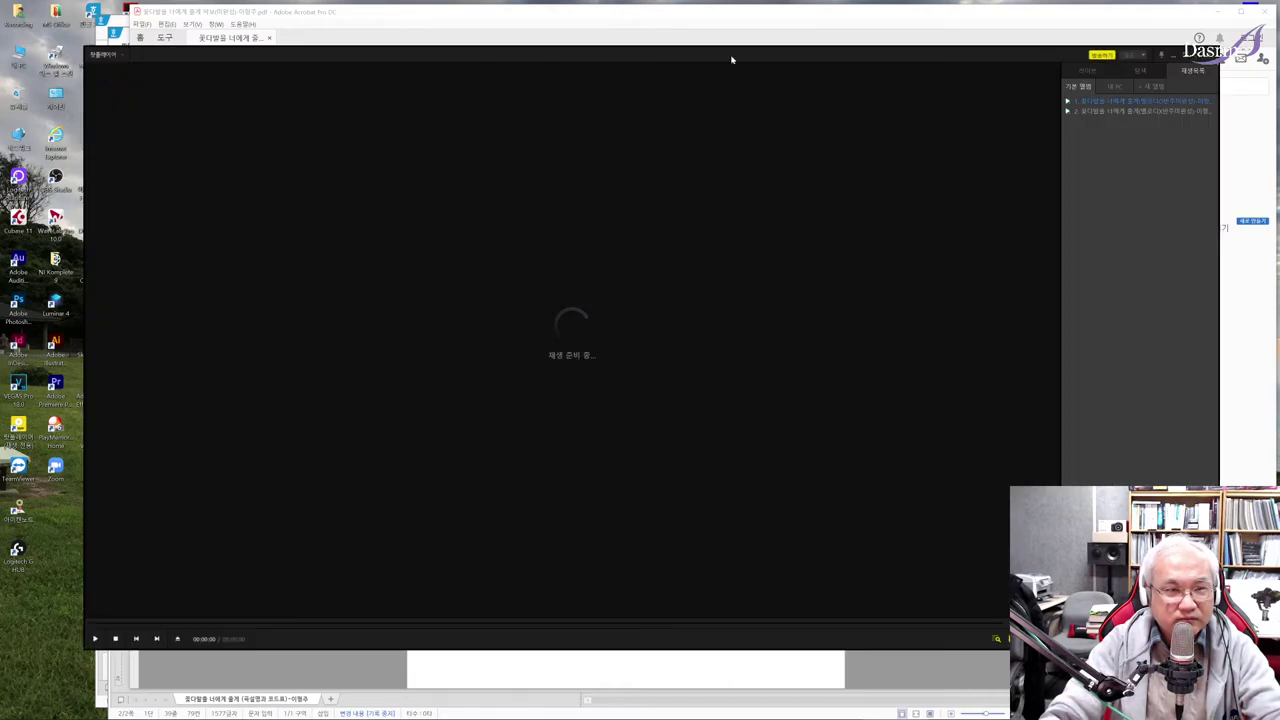
pyautogui.click(729, 13)
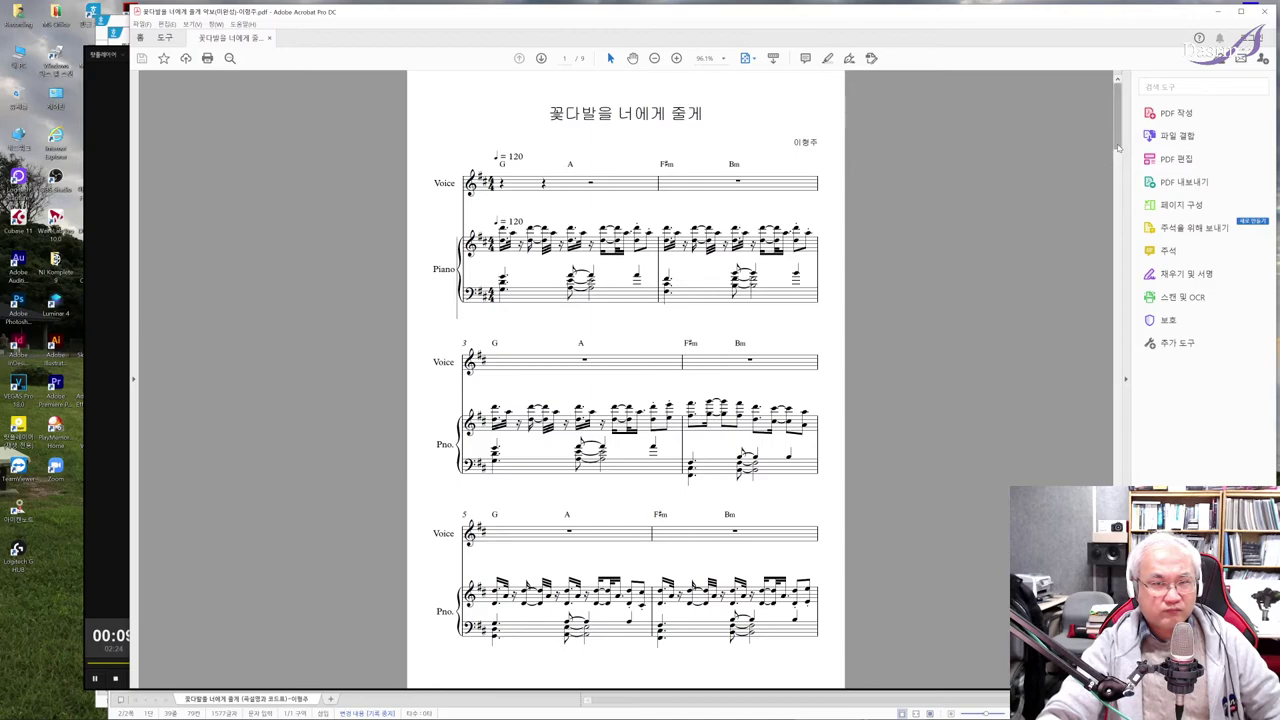
pyautogui.moveTo(1118, 144); pyautogui.dragTo(1121, 216)
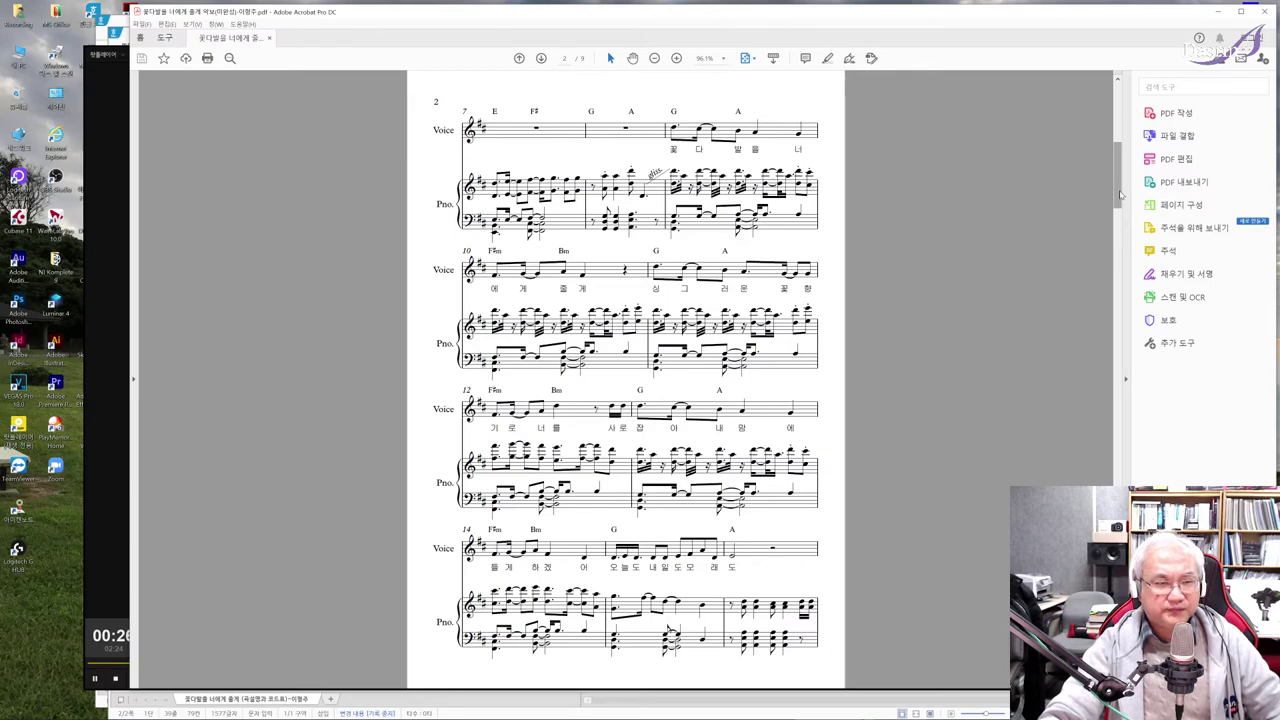
pyautogui.moveTo(1120, 194); pyautogui.dragTo(1121, 285)
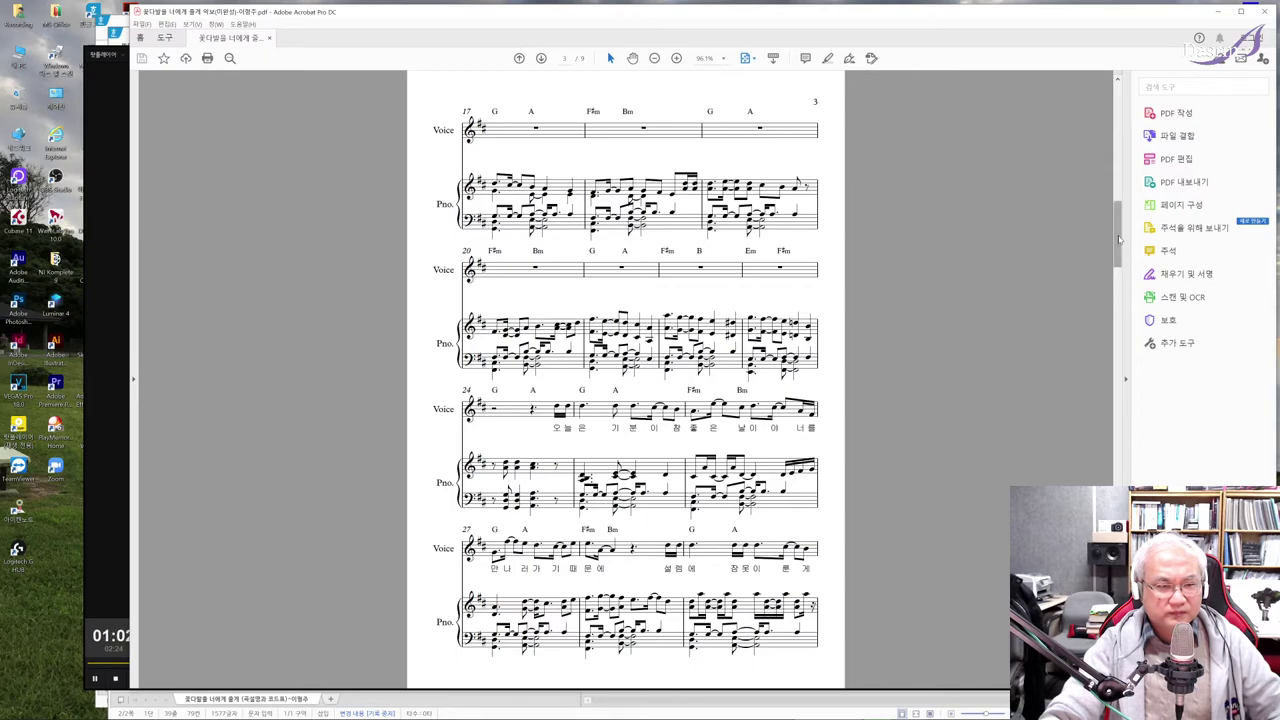
pyautogui.moveTo(1119, 238); pyautogui.dragTo(1121, 322)
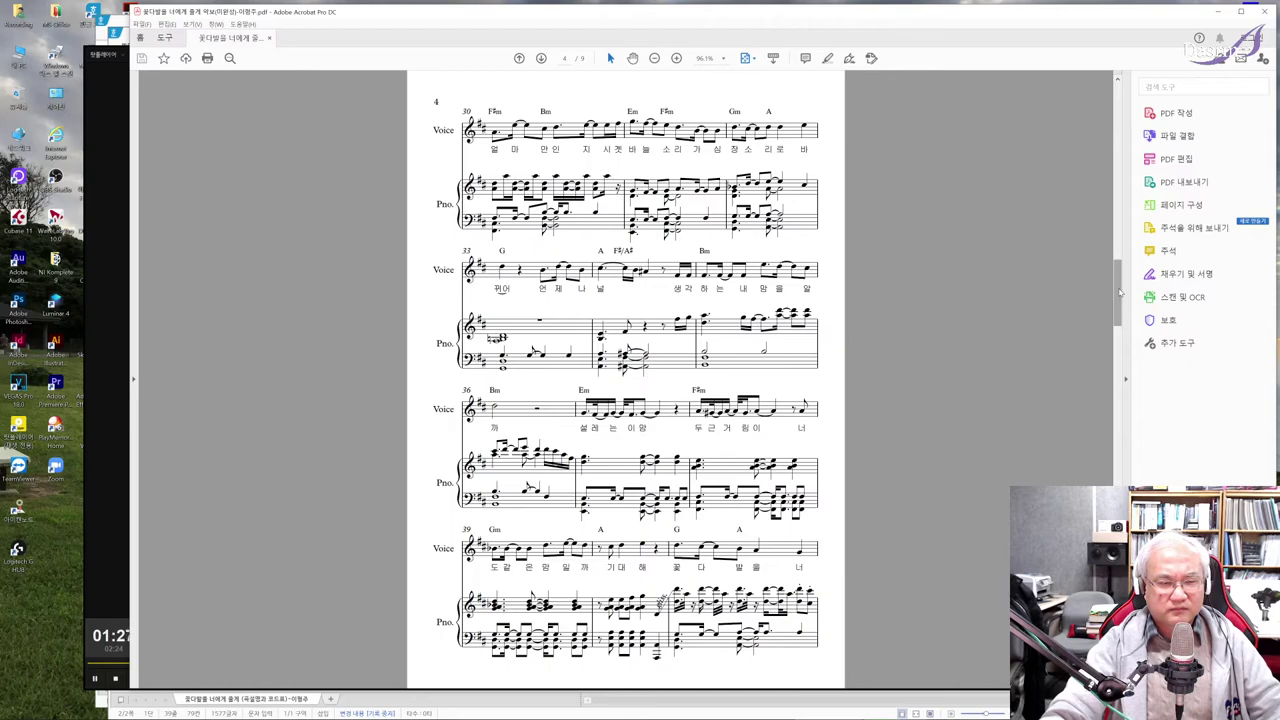
pyautogui.moveTo(1120, 292); pyautogui.dragTo(1120, 380)
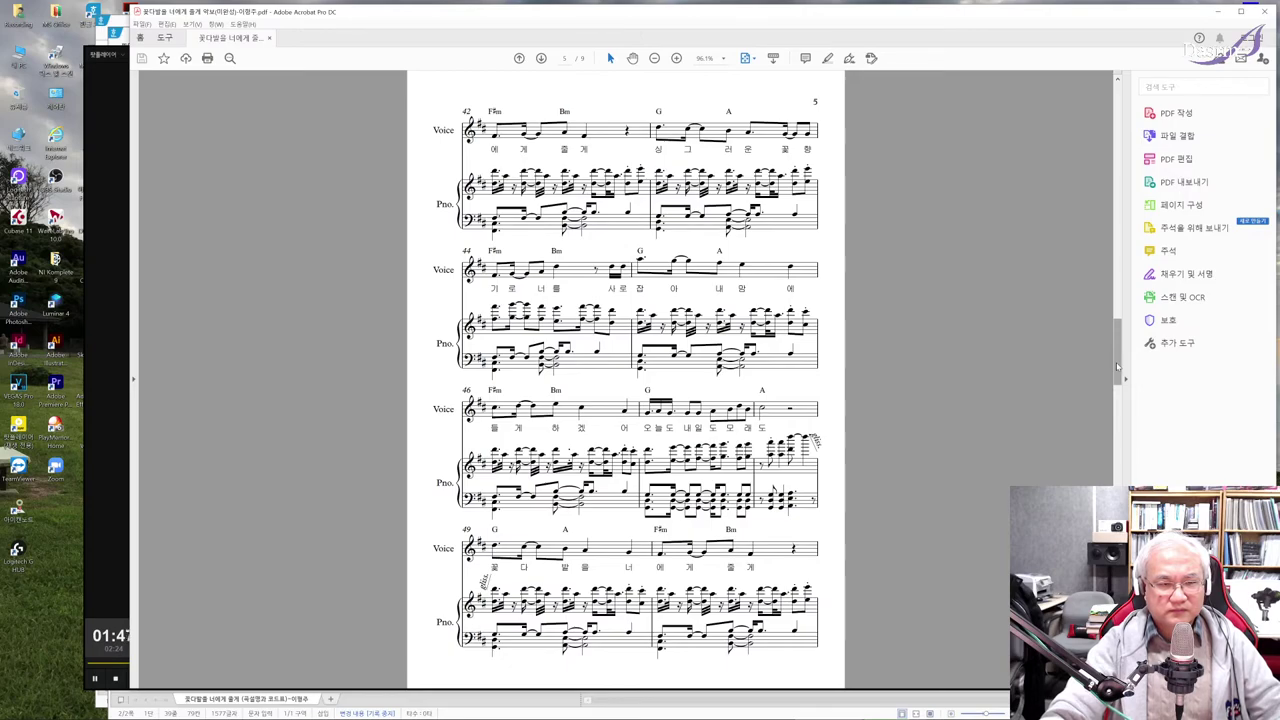
pyautogui.moveTo(1119, 345); pyautogui.dragTo(1115, 420)
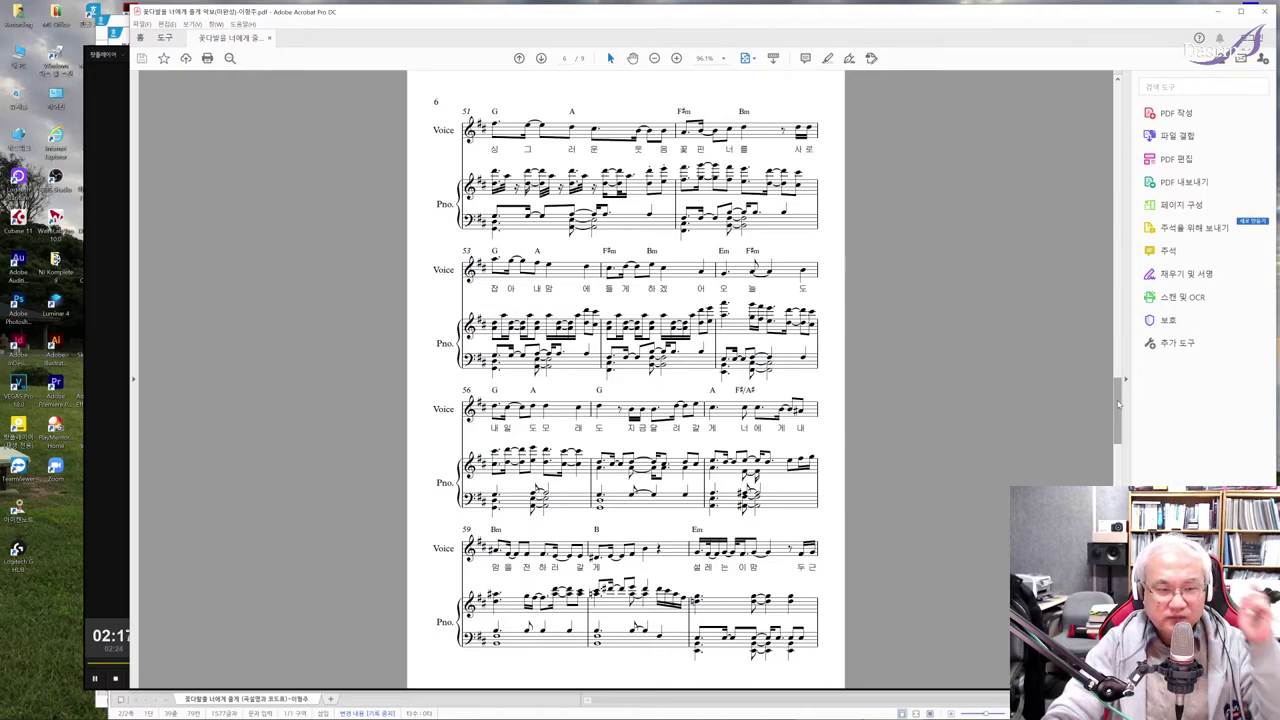
pyautogui.moveTo(1118, 404); pyautogui.dragTo(1113, 470)
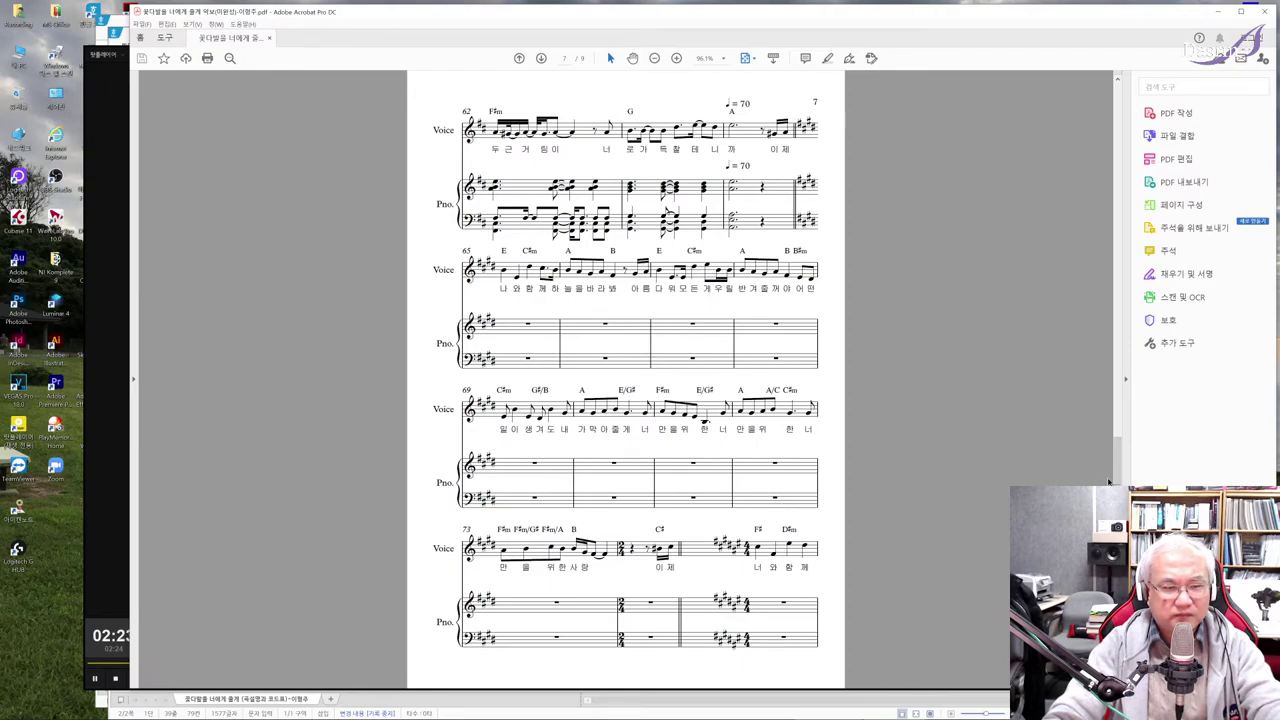
pyautogui.moveTo(1118, 468); pyautogui.dragTo(1118, 492)
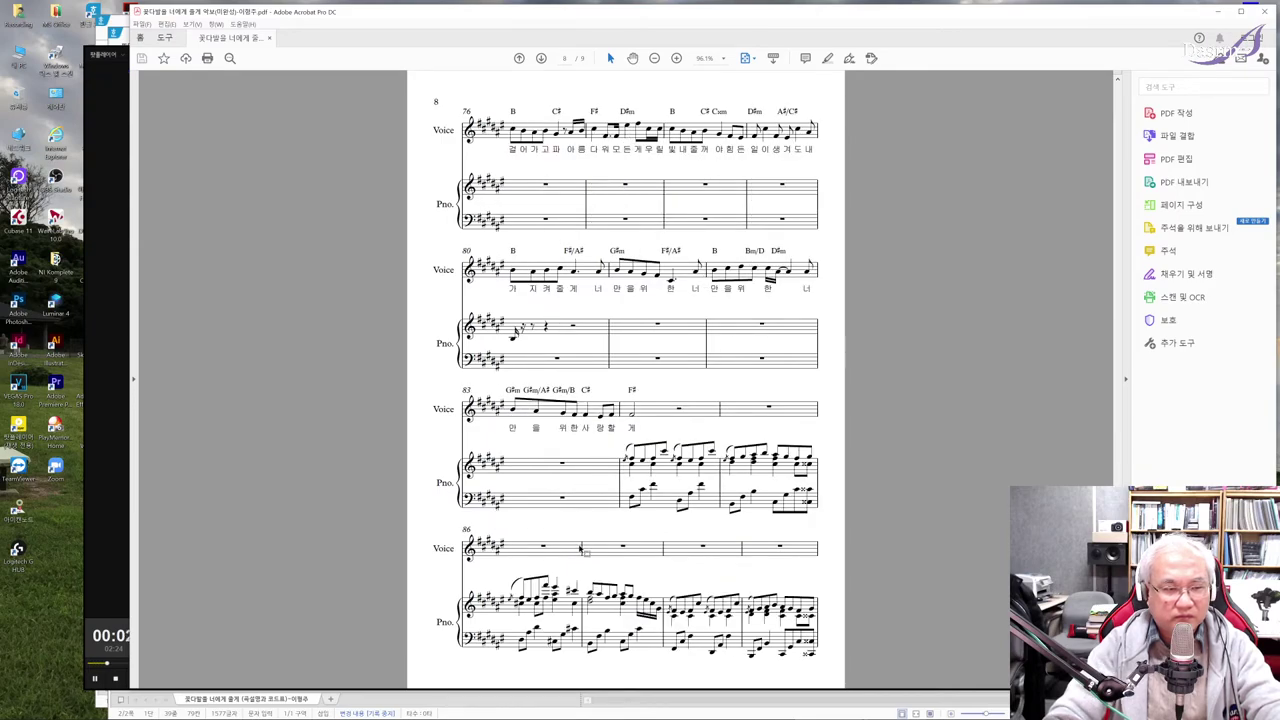
# Step: Pause the song in PotPlayer and view the last page of the PDF score
pyautogui.click(99, 572)
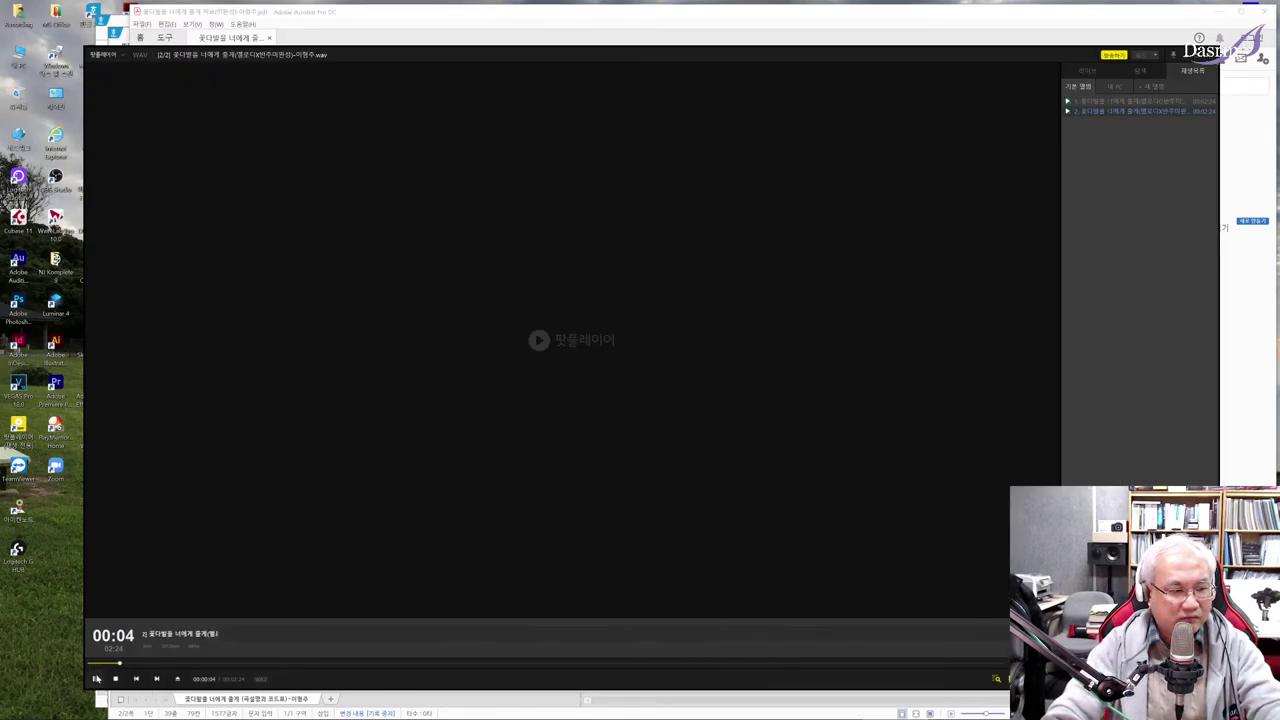
pyautogui.click(926, 25)
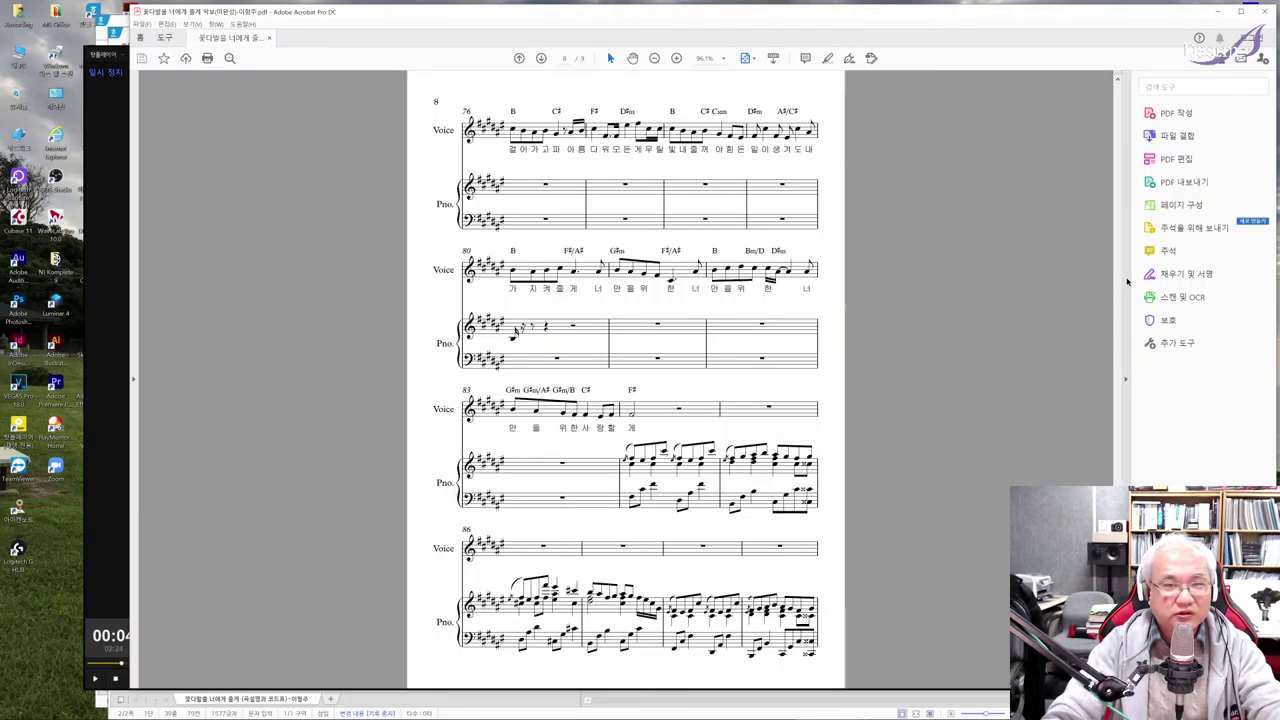
pyautogui.scroll(-2, 515, 333)
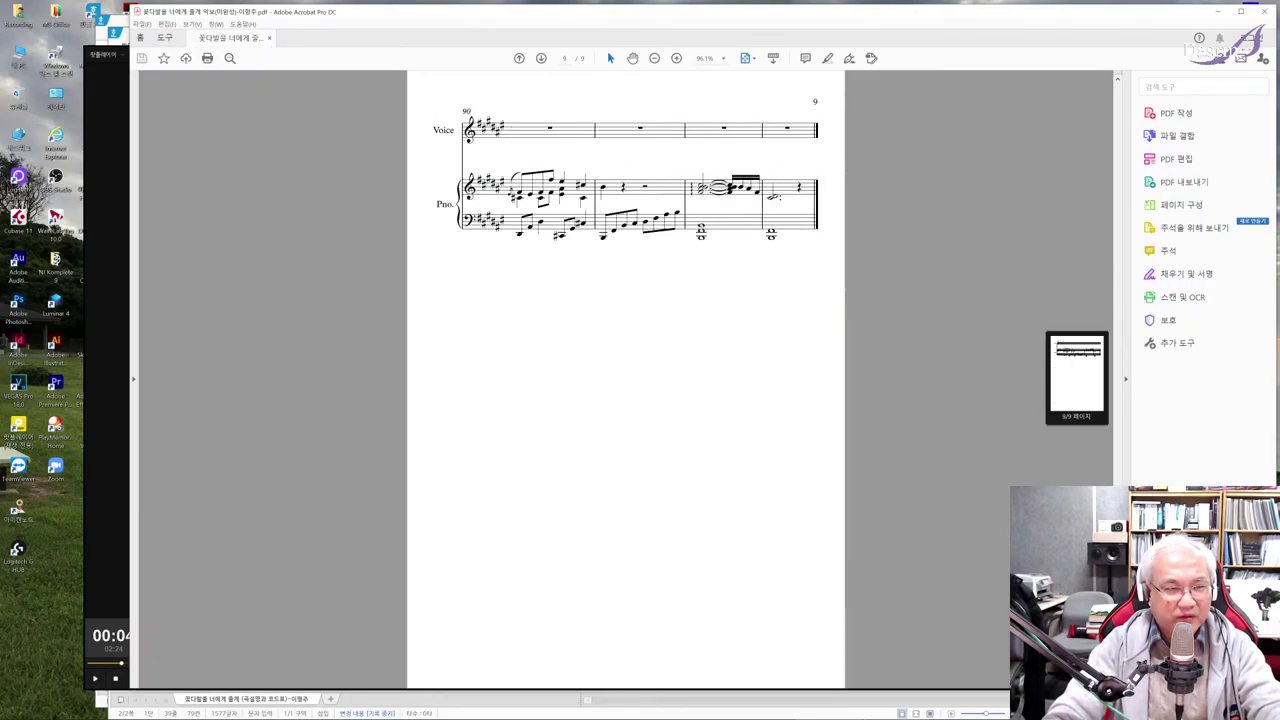
# Step: Review the score backwards from page 9 and return to its first page
pyautogui.scroll(2, 515, 333)
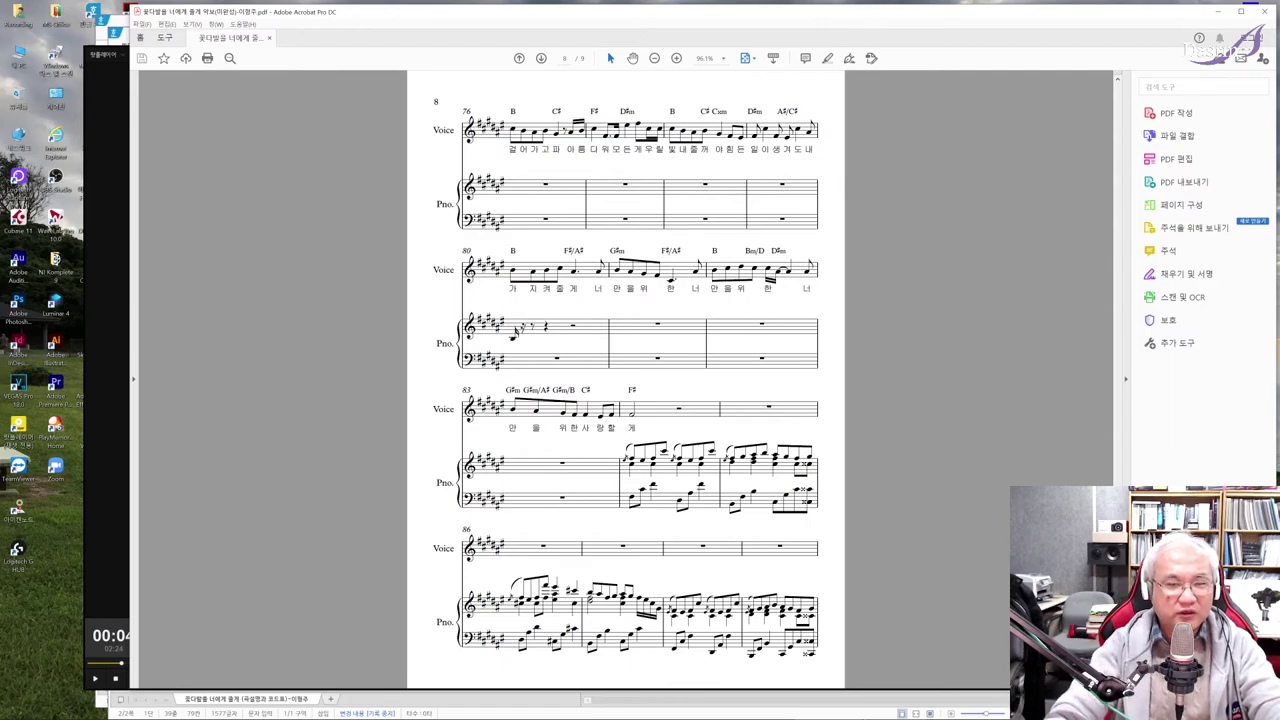
pyautogui.scroll(2, 515, 333)
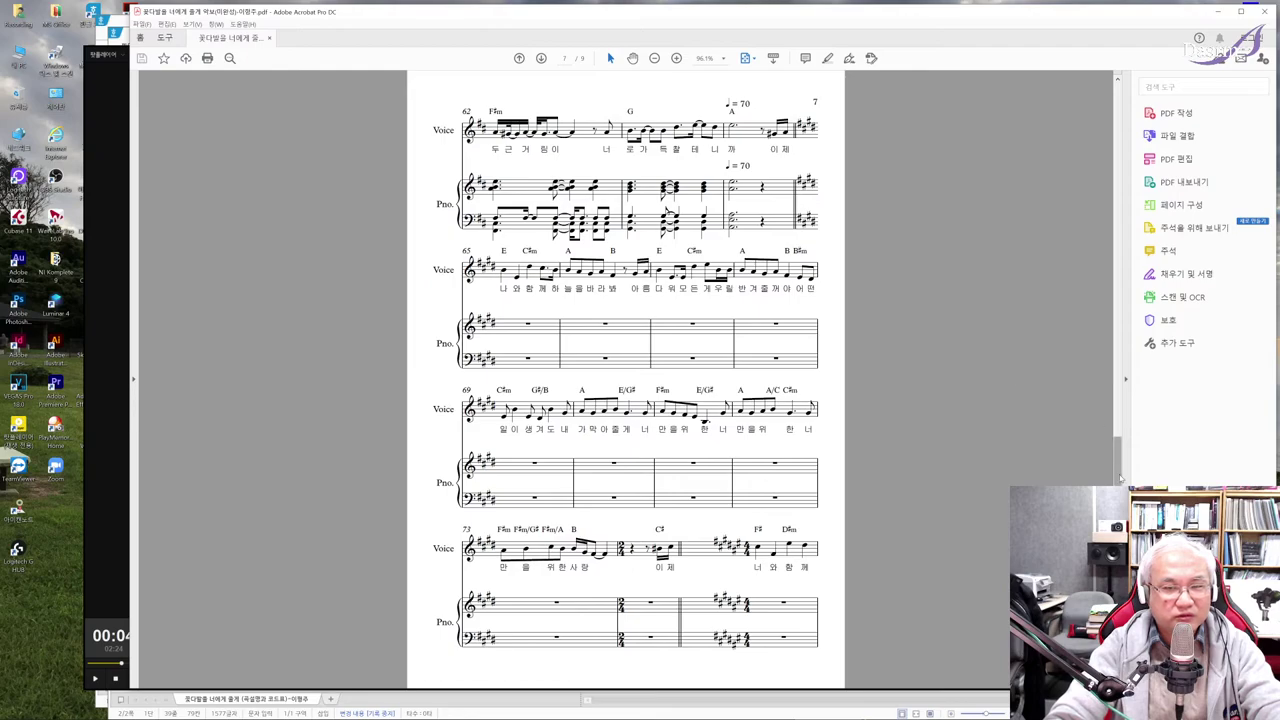
pyautogui.scroll(2, 1120, 476)
pyautogui.moveTo(1120, 476); pyautogui.dragTo(1119, 92)
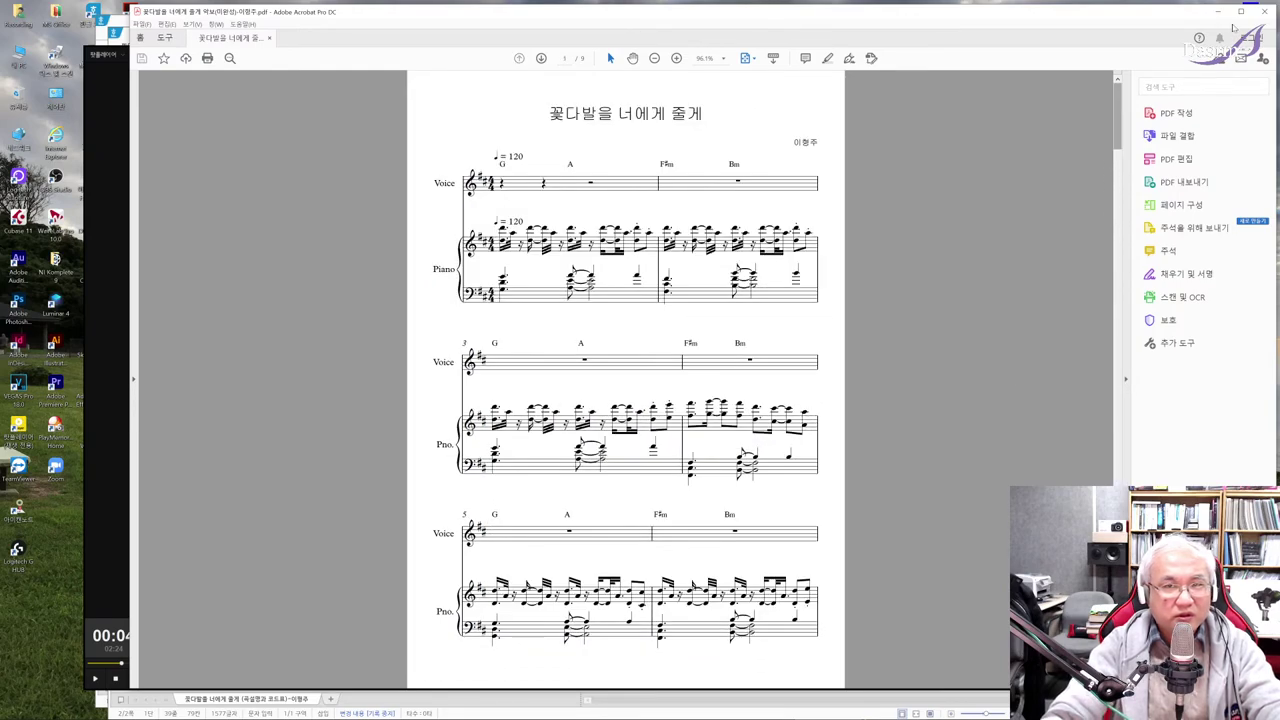
# Step: Dismiss the media player and bring the chord sheet document in Hangul to the front
pyautogui.click(103, 100)
pyautogui.click(210, 37)
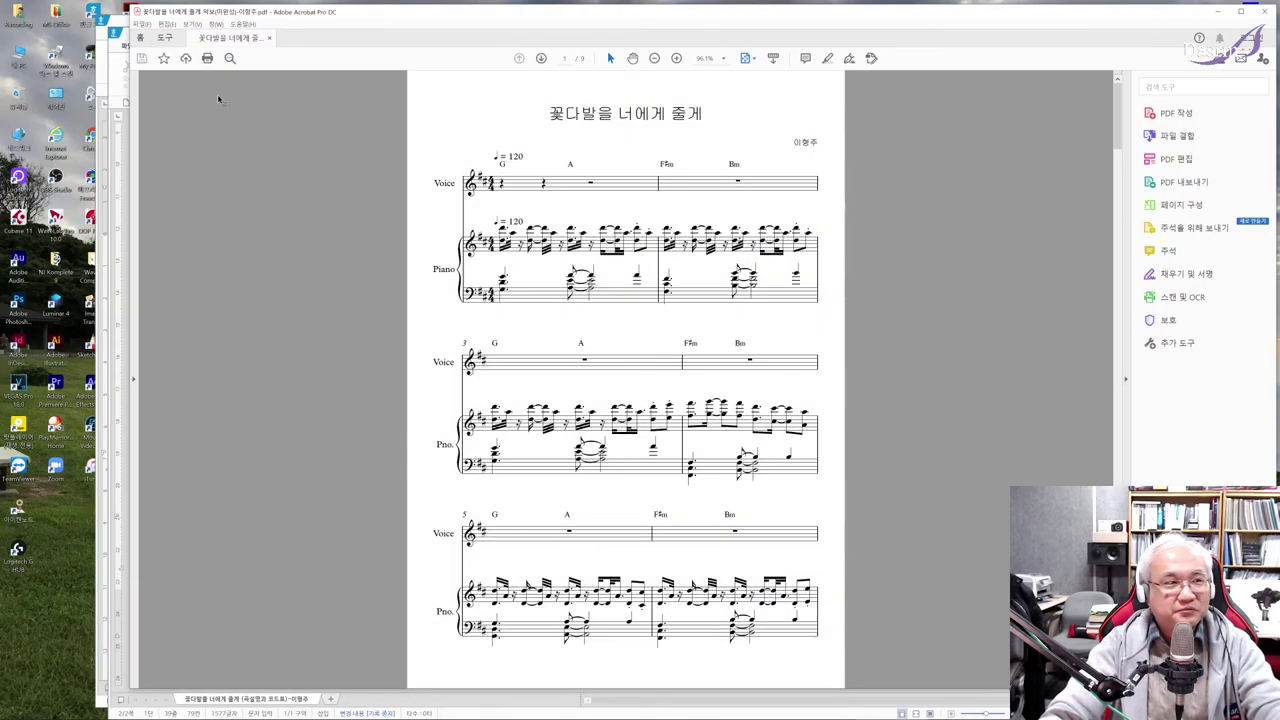
pyautogui.click(120, 178)
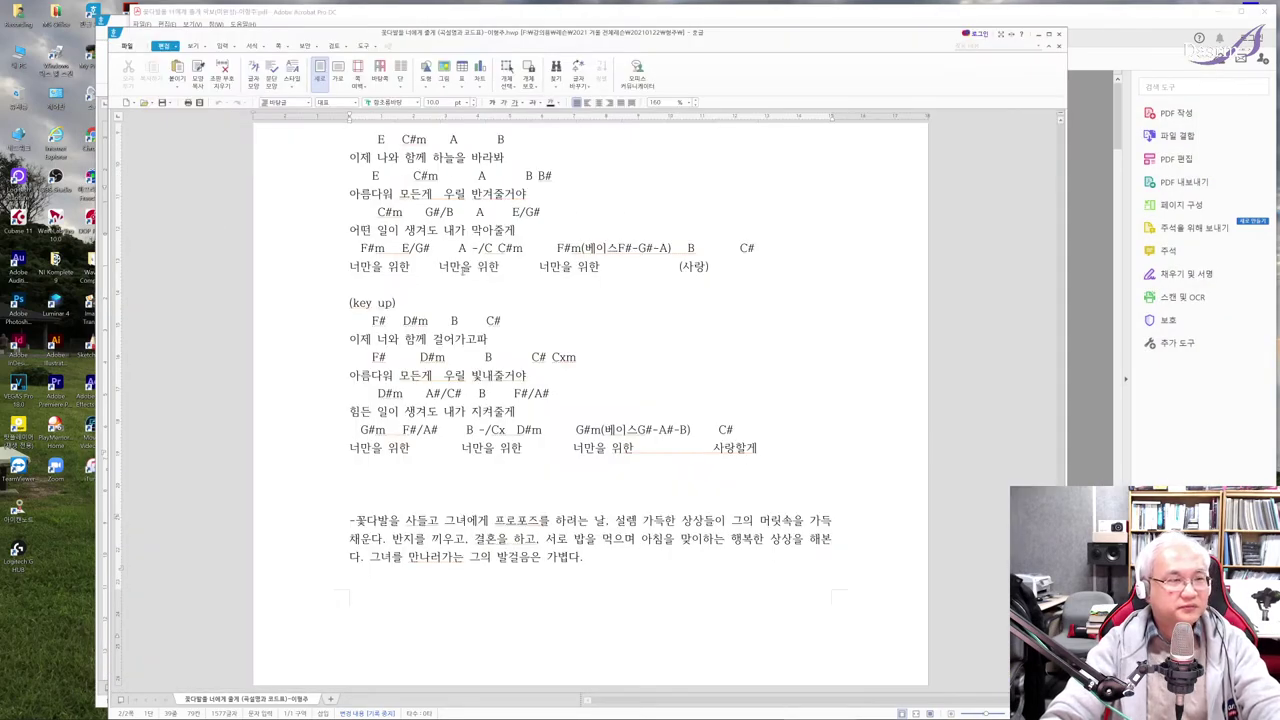
# Step: Close the chord sheet document and bring the study log document in Hangul to the front
pyautogui.scroll(20, 551, 407)
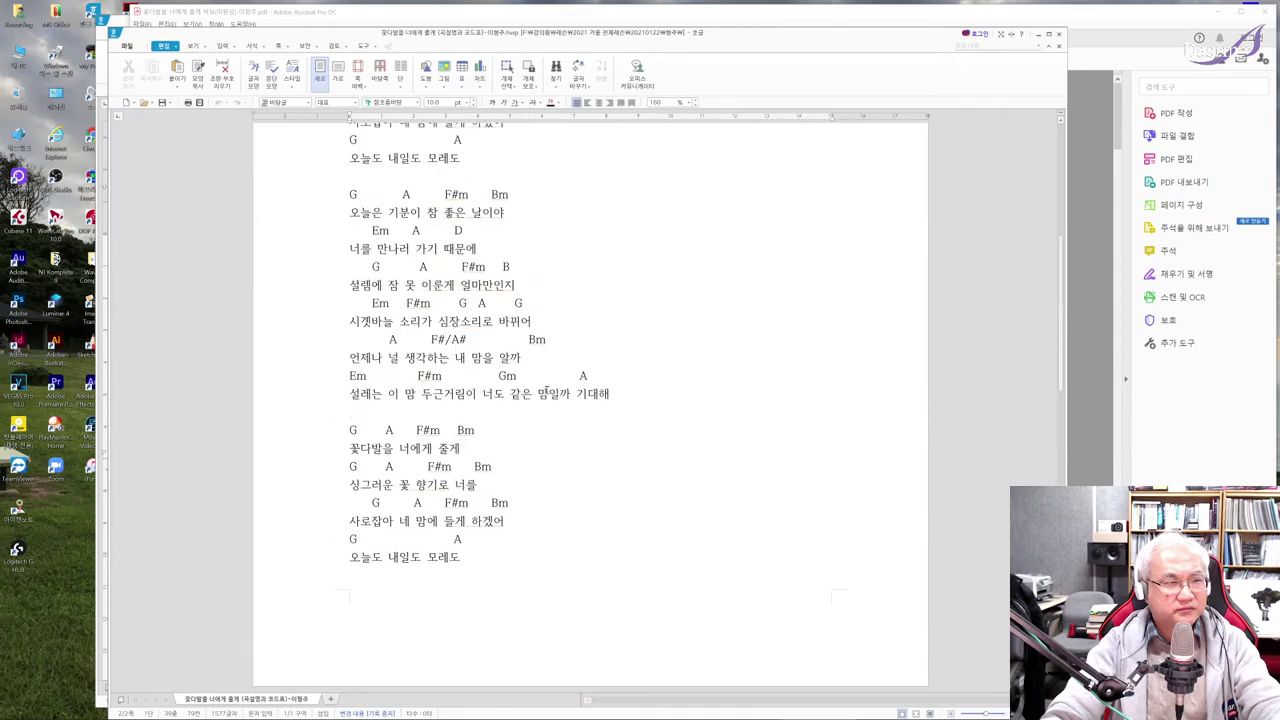
pyautogui.click(1060, 36)
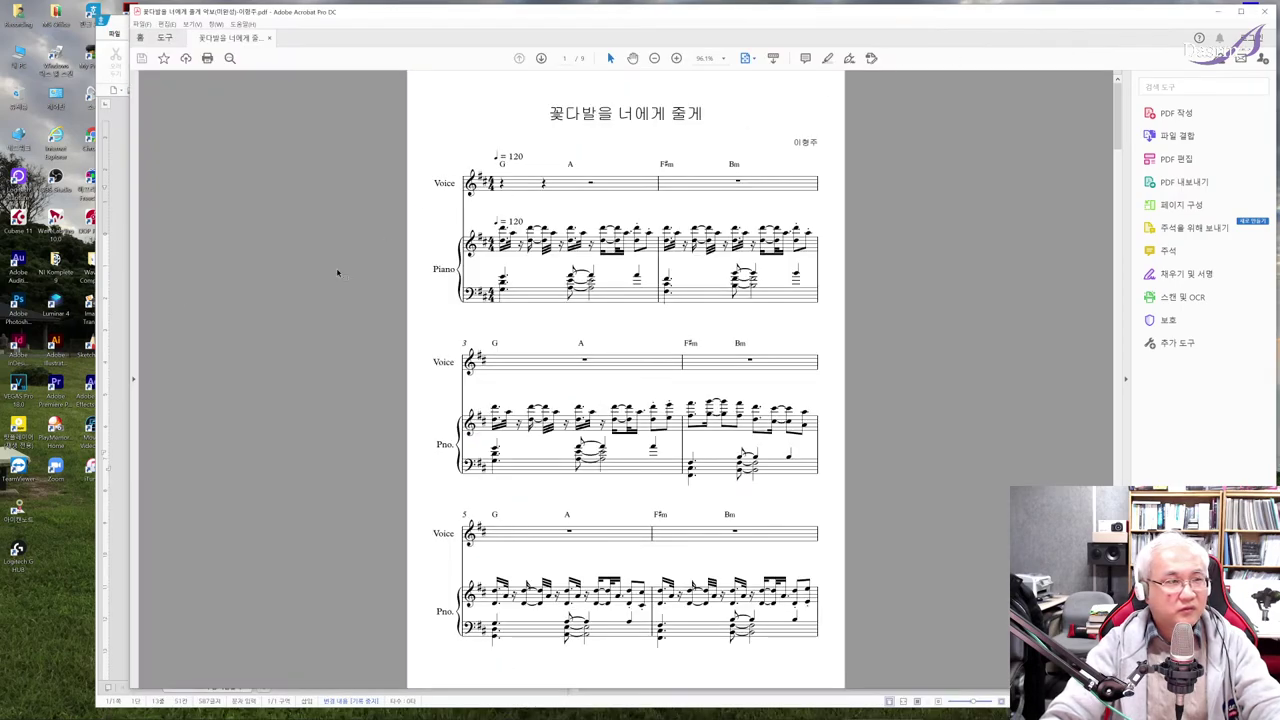
pyautogui.click(109, 275)
pyautogui.click(497, 362)
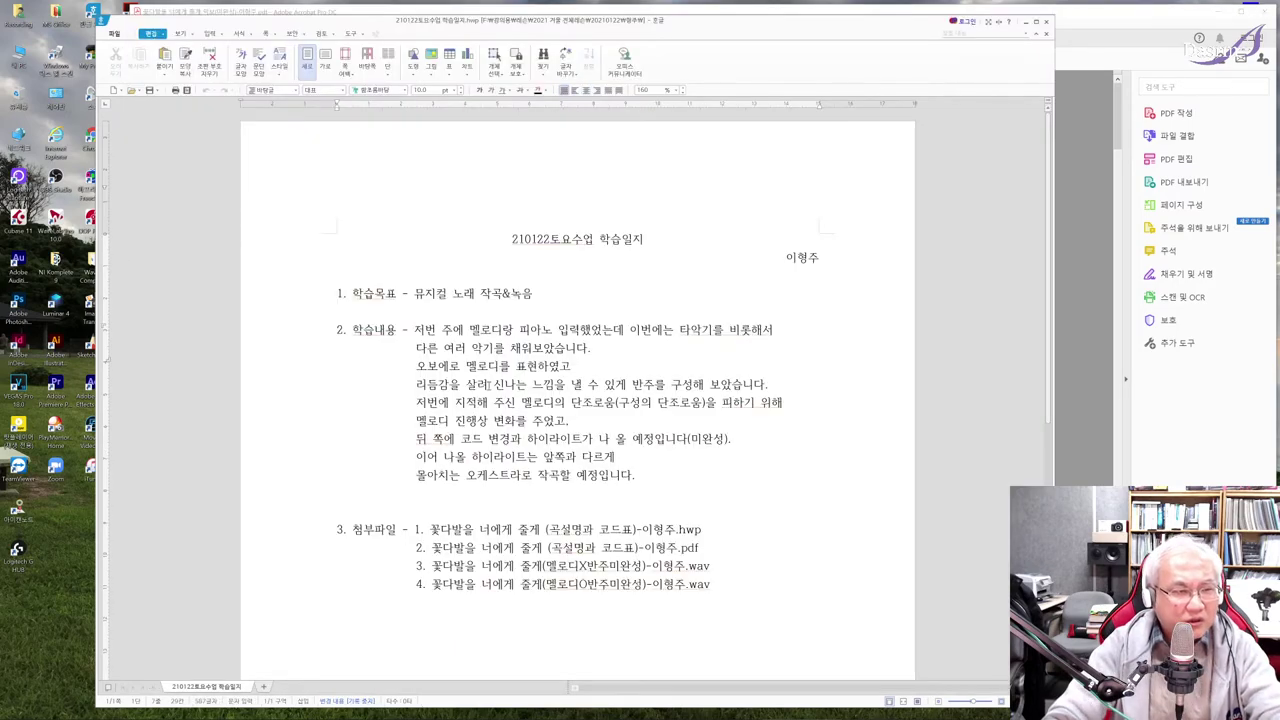
# Step: Read through the learning content section of the study log, highlighting its lines, and put the document away
pyautogui.moveTo(441, 348); pyautogui.dragTo(592, 421)
pyautogui.click(451, 369)
pyautogui.click(575, 421)
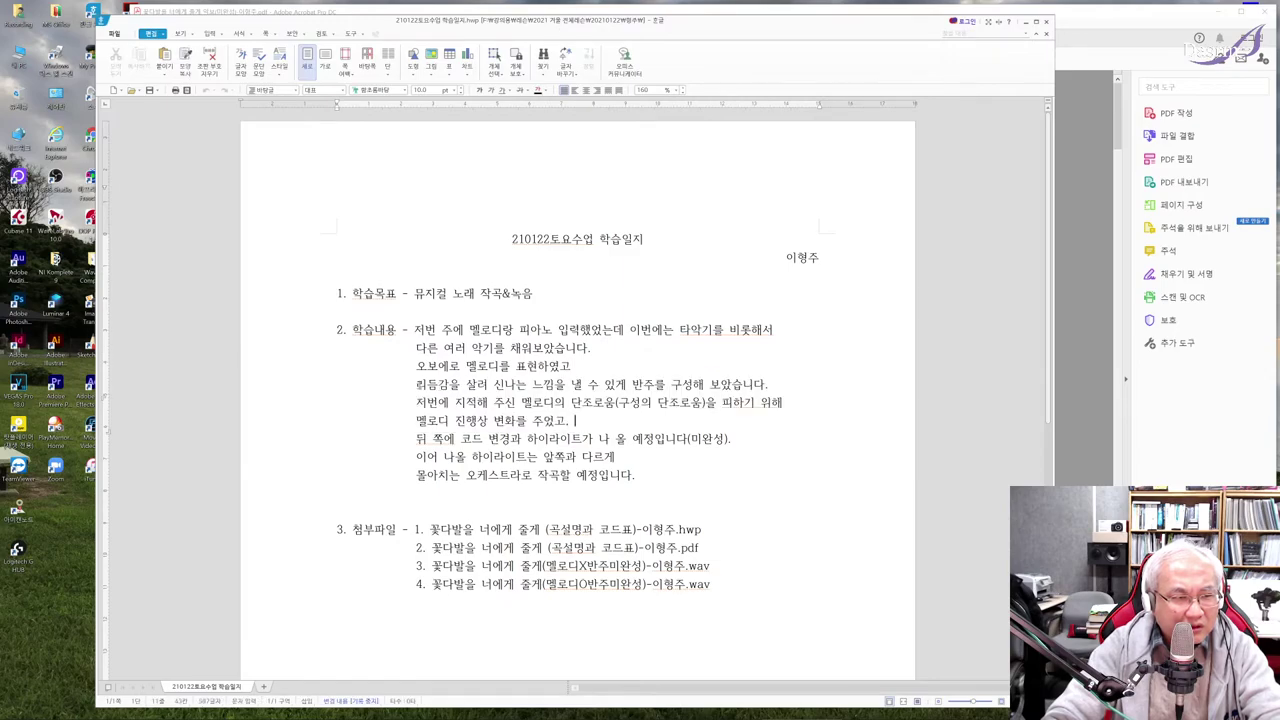
pyautogui.moveTo(416, 385); pyautogui.dragTo(670, 473)
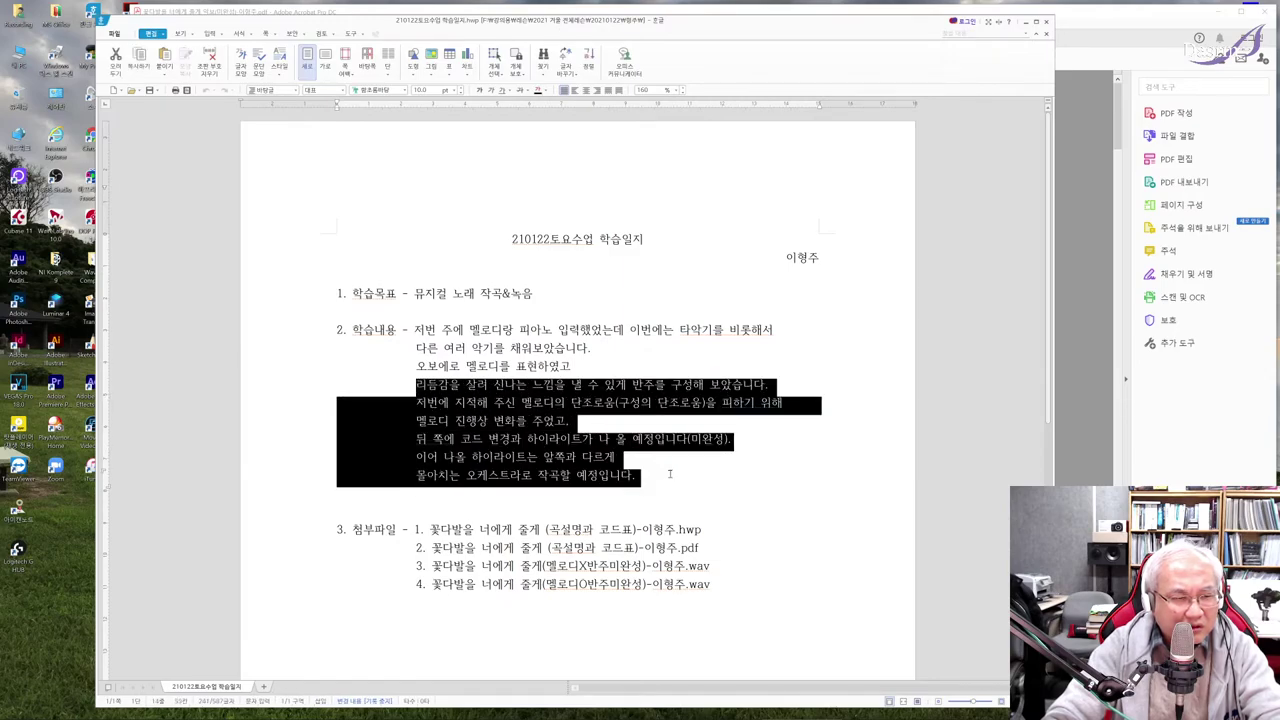
pyautogui.click(621, 456)
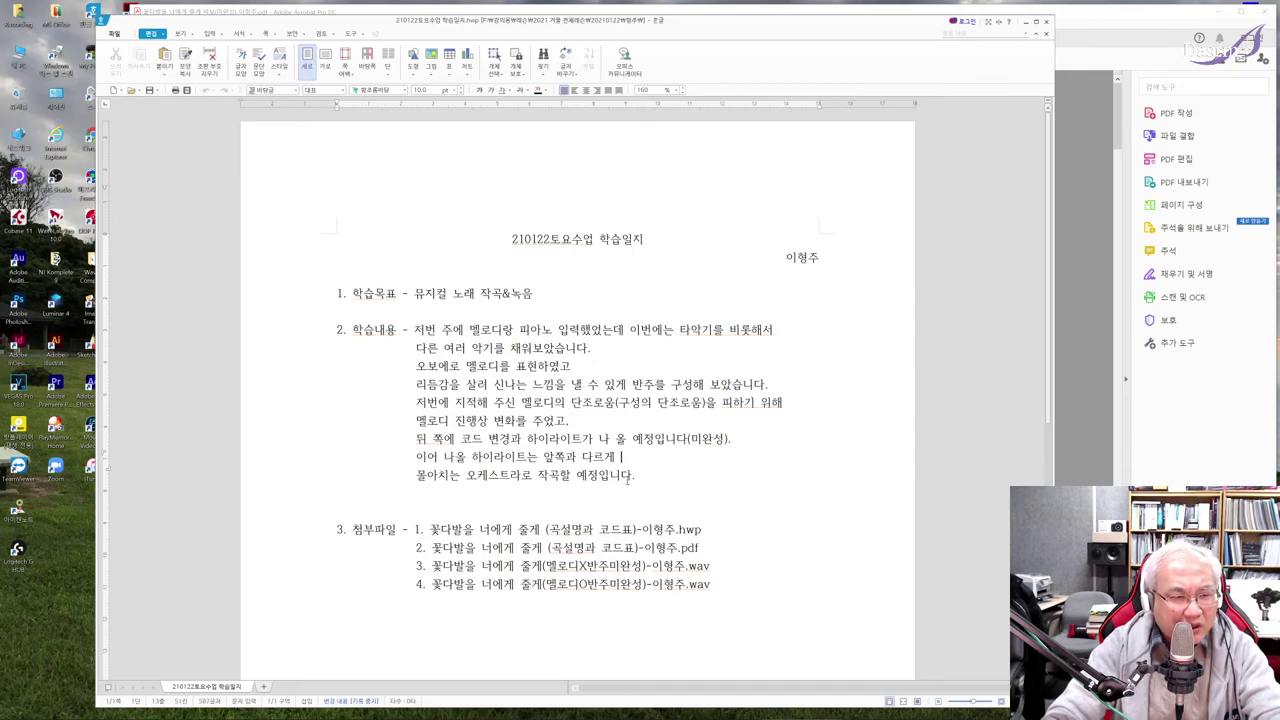
pyautogui.moveTo(638, 478); pyautogui.dragTo(415, 330)
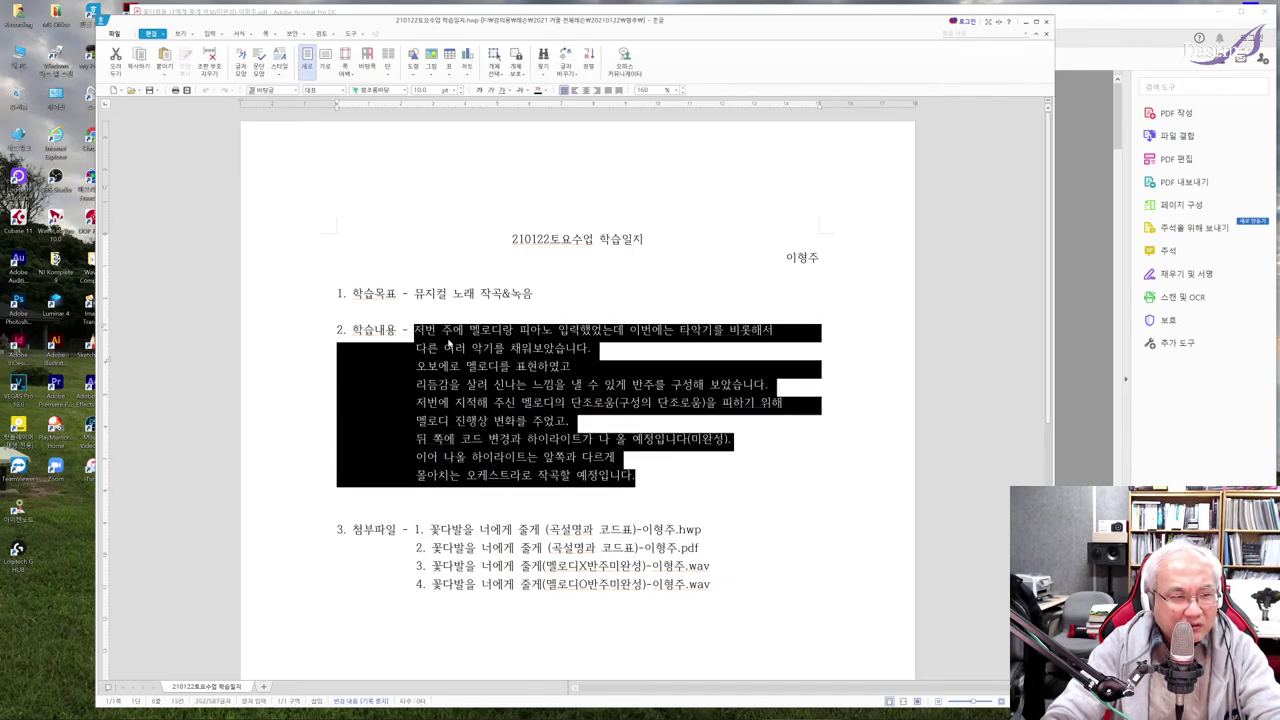
pyautogui.click(524, 366)
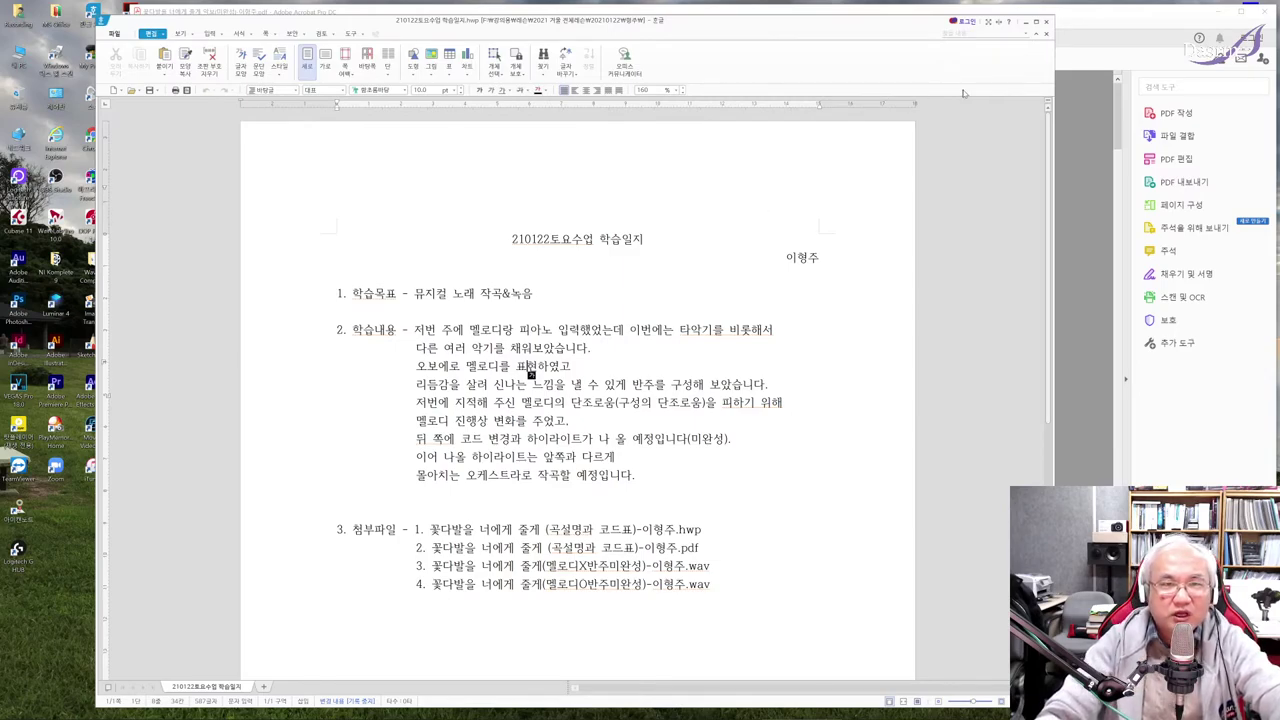
pyautogui.click(1027, 24)
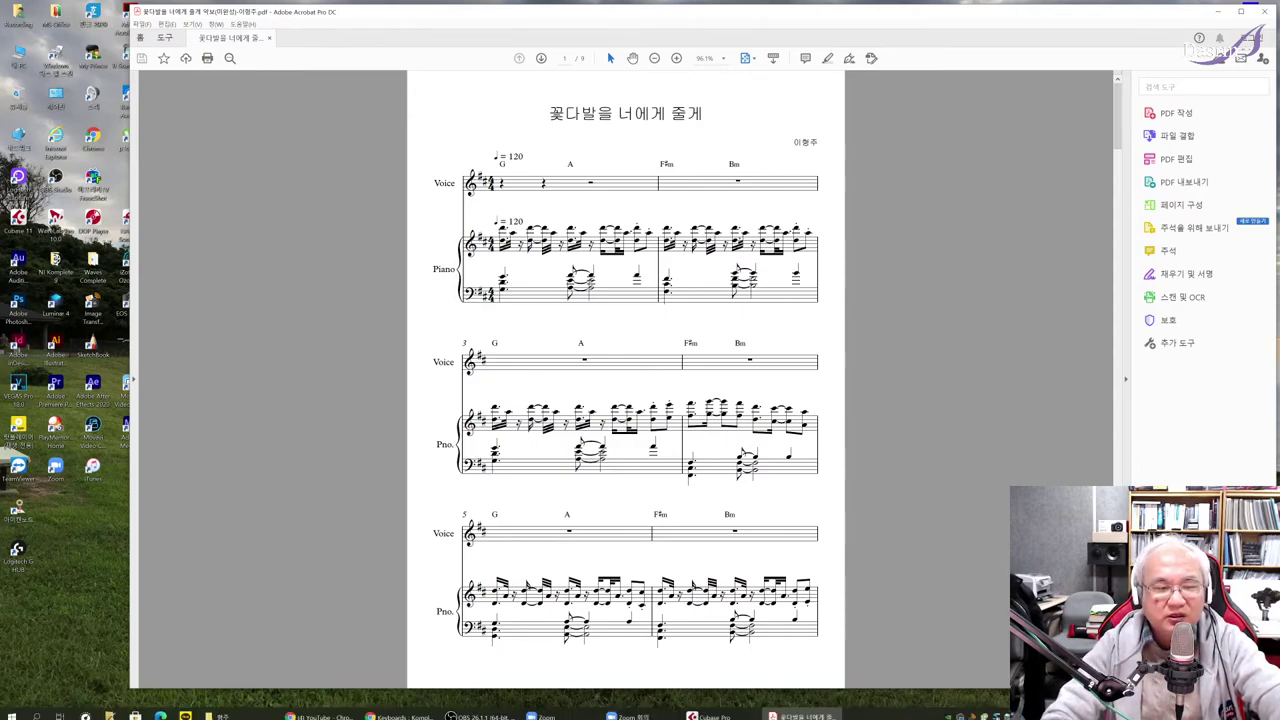
# Step: Switch to Cubase, select the MIDI 02 track and expand the Session Kit - Full drum instrument in Kontakt
pyautogui.click(710, 716)
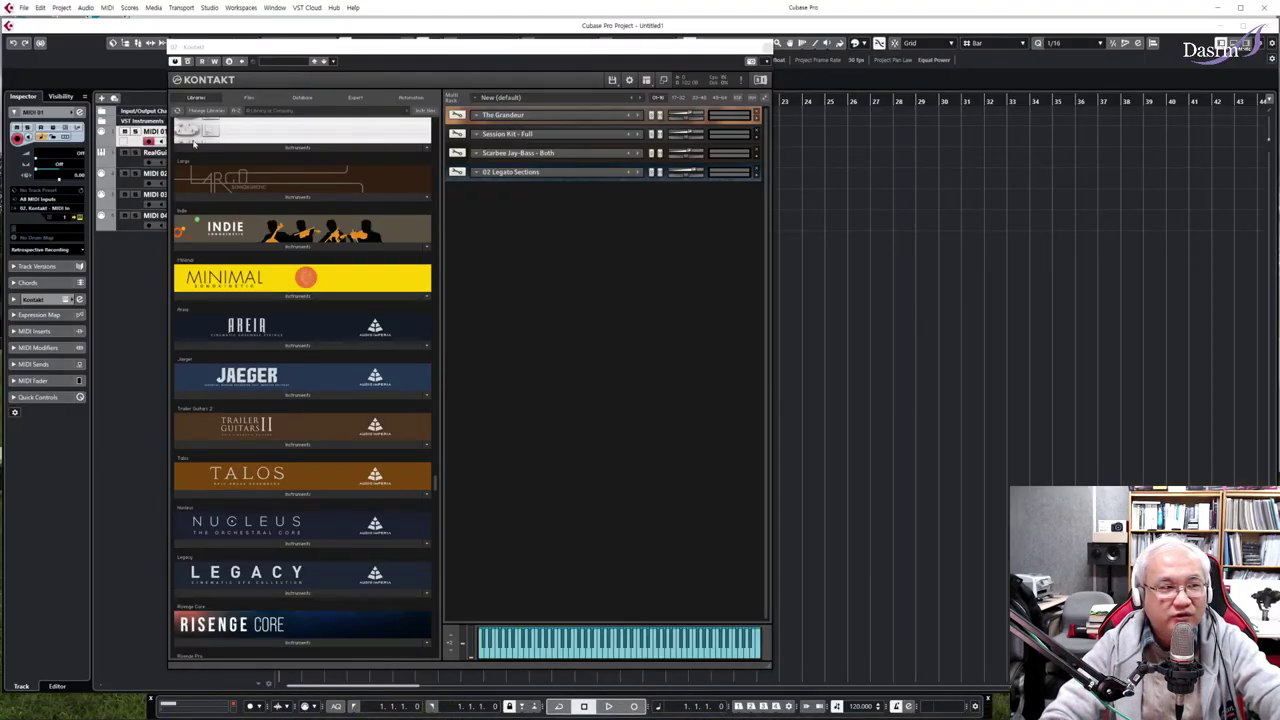
pyautogui.moveTo(319, 45); pyautogui.dragTo(508, 32)
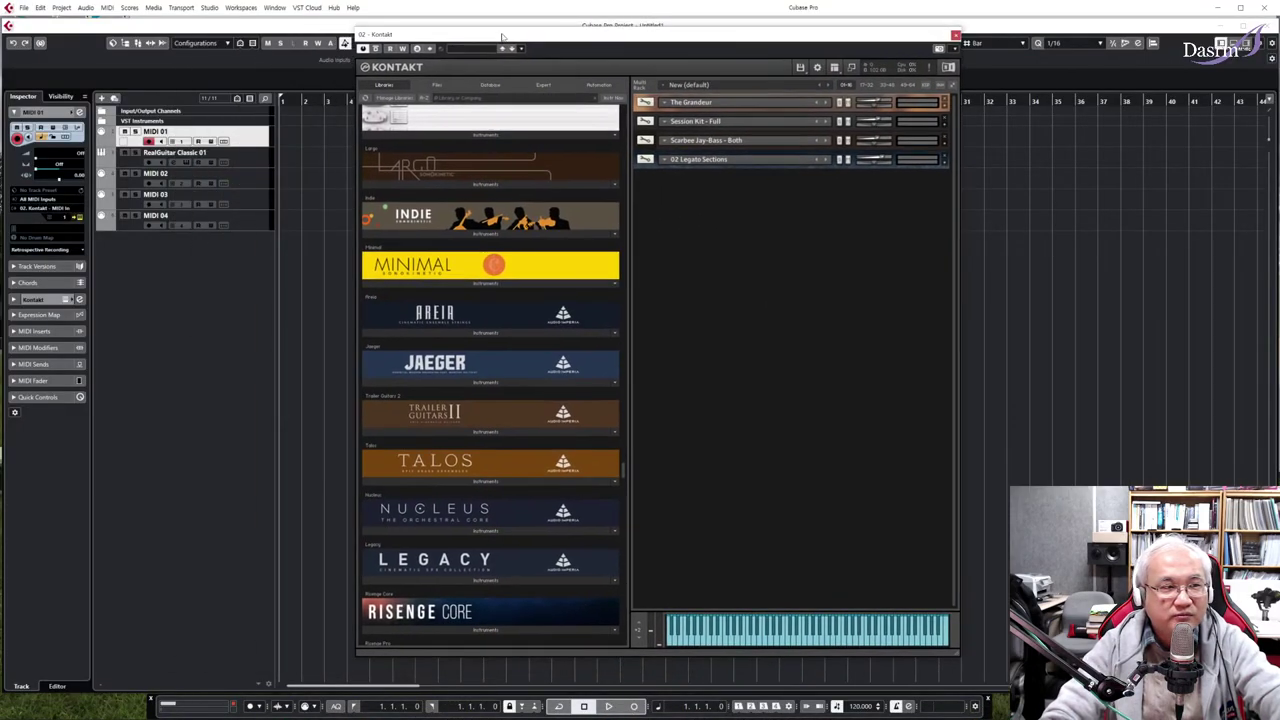
pyautogui.click(243, 186)
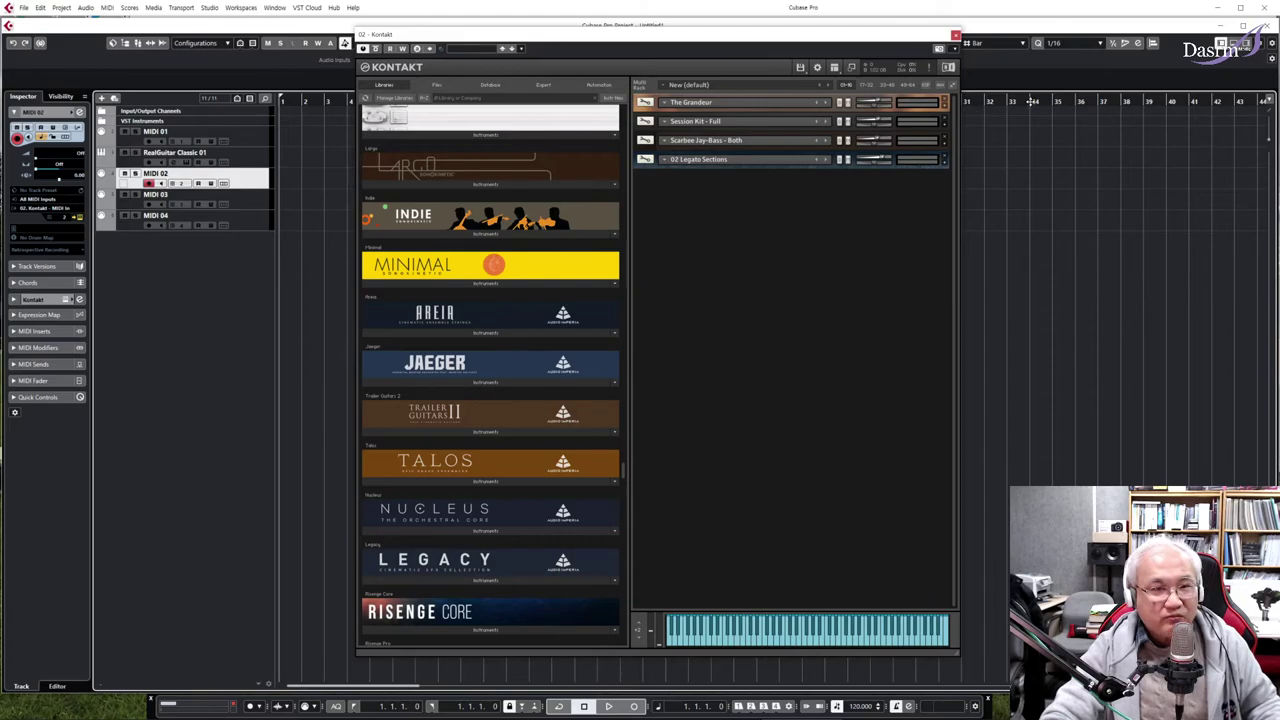
pyautogui.click(945, 126)
pyautogui.click(945, 126)
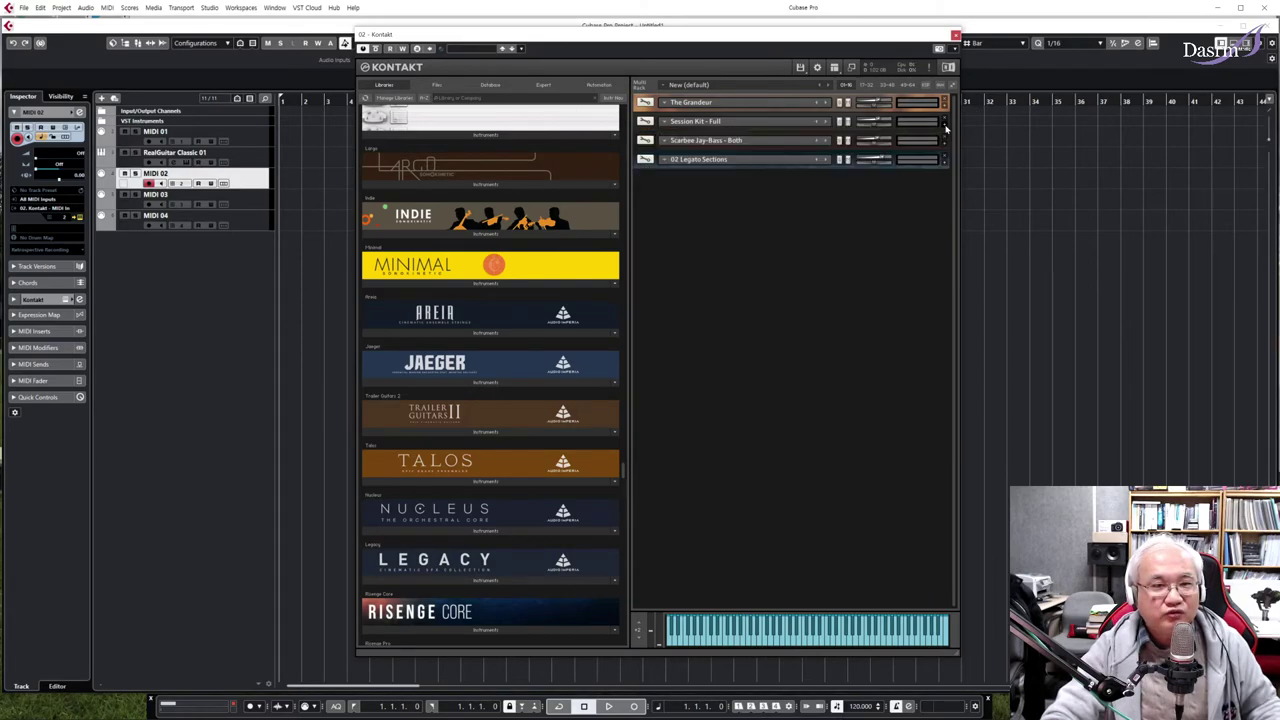
pyautogui.click(945, 126)
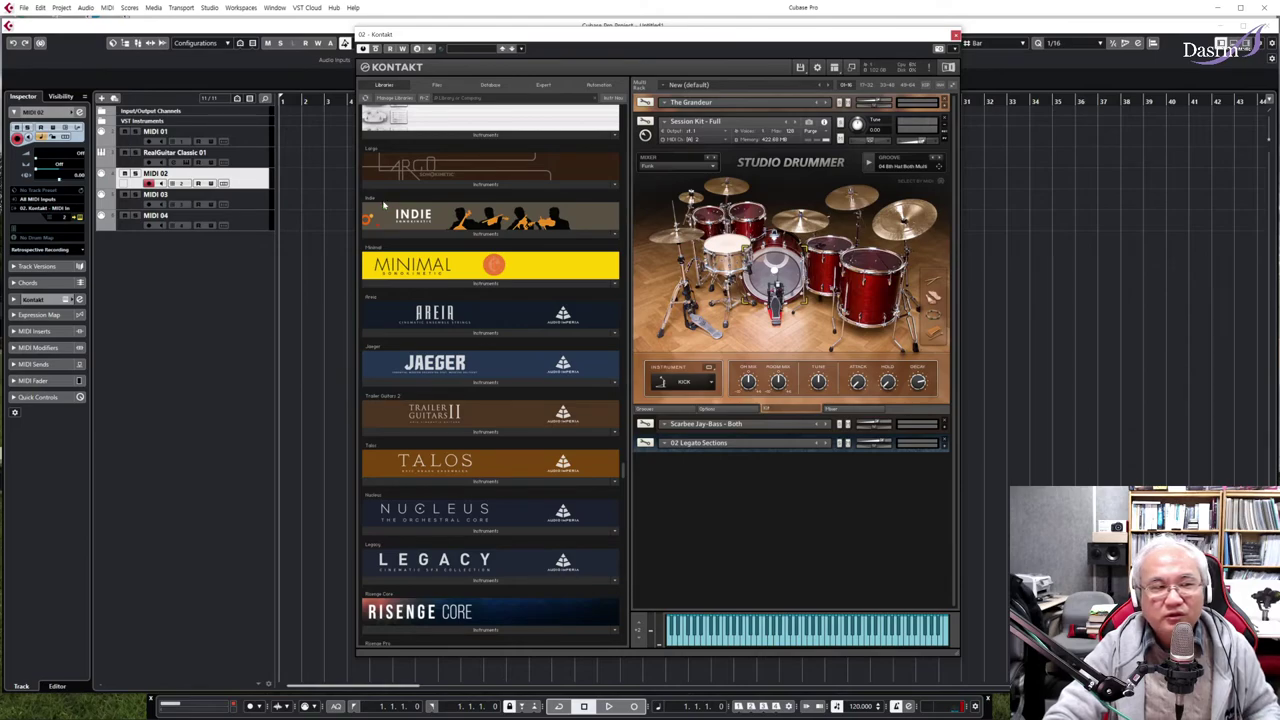
# Step: Select the MIDI 03 track, collapse the Session Kit - Full instrument and browse the Kontakt libraries back to the start
pyautogui.click(252, 205)
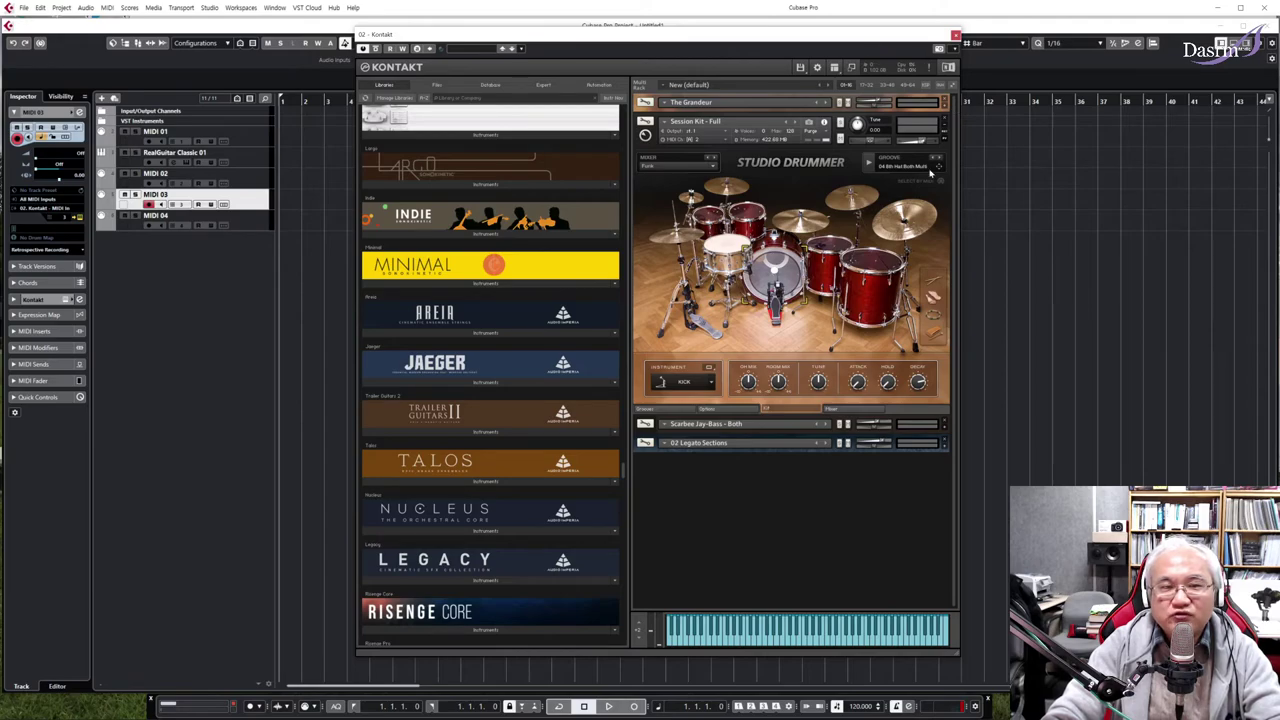
pyautogui.click(945, 126)
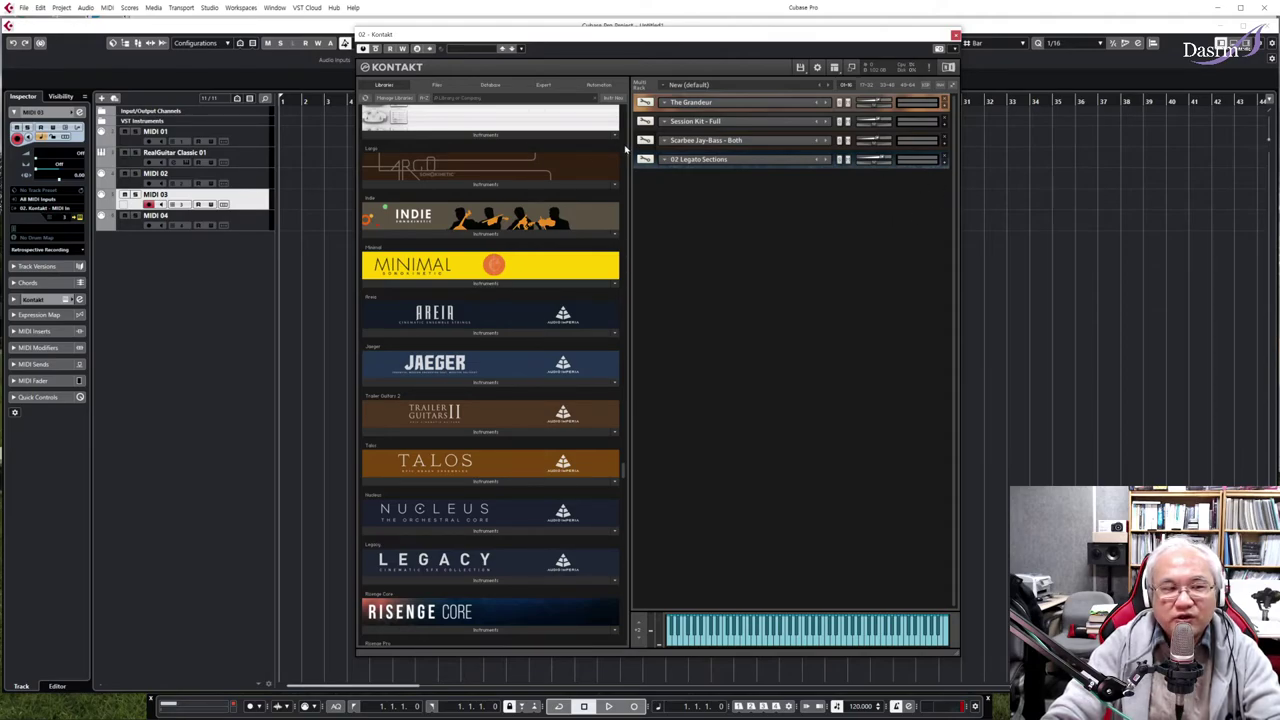
pyautogui.scroll(20, 625, 150)
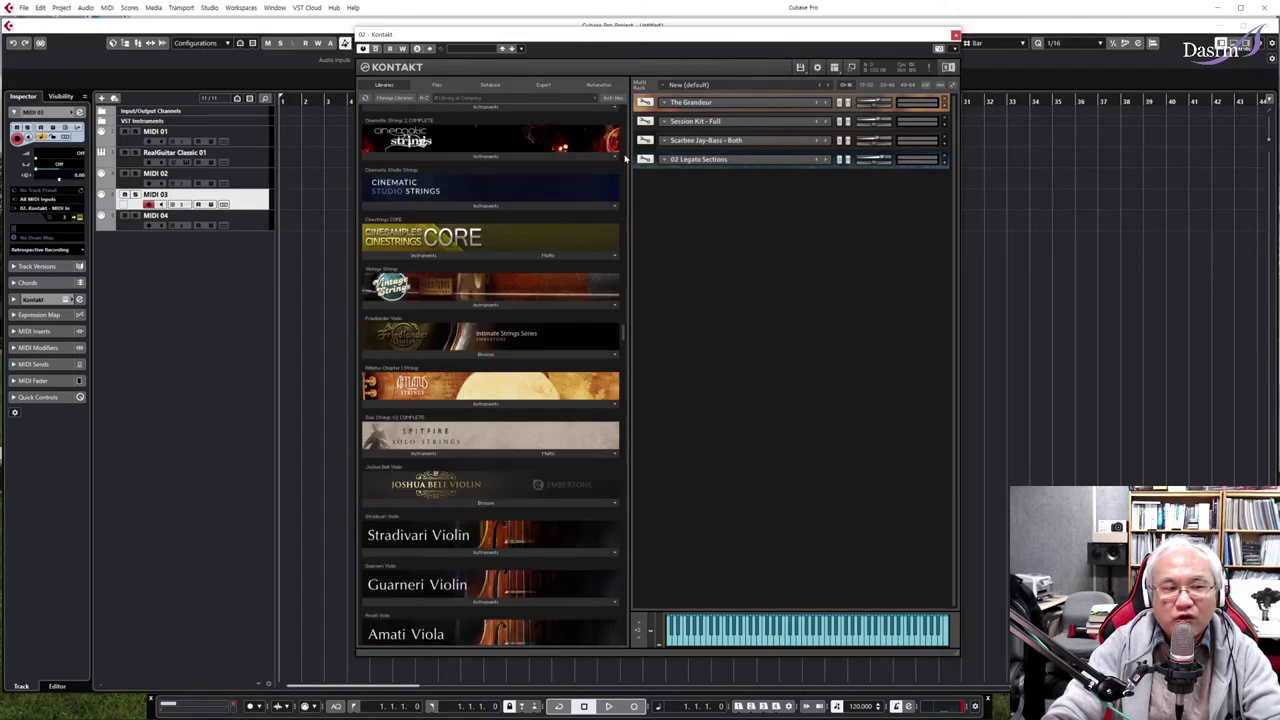
pyautogui.scroll(20, 627, 157)
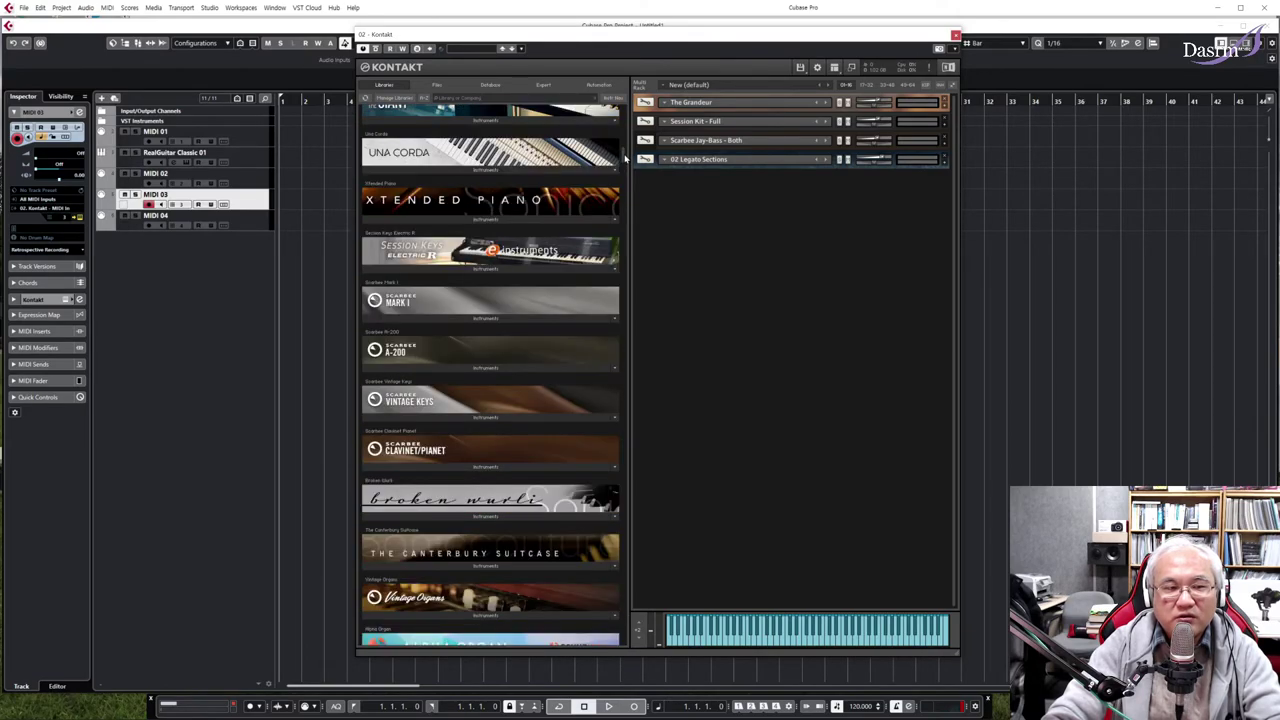
pyautogui.scroll(10, 625, 157)
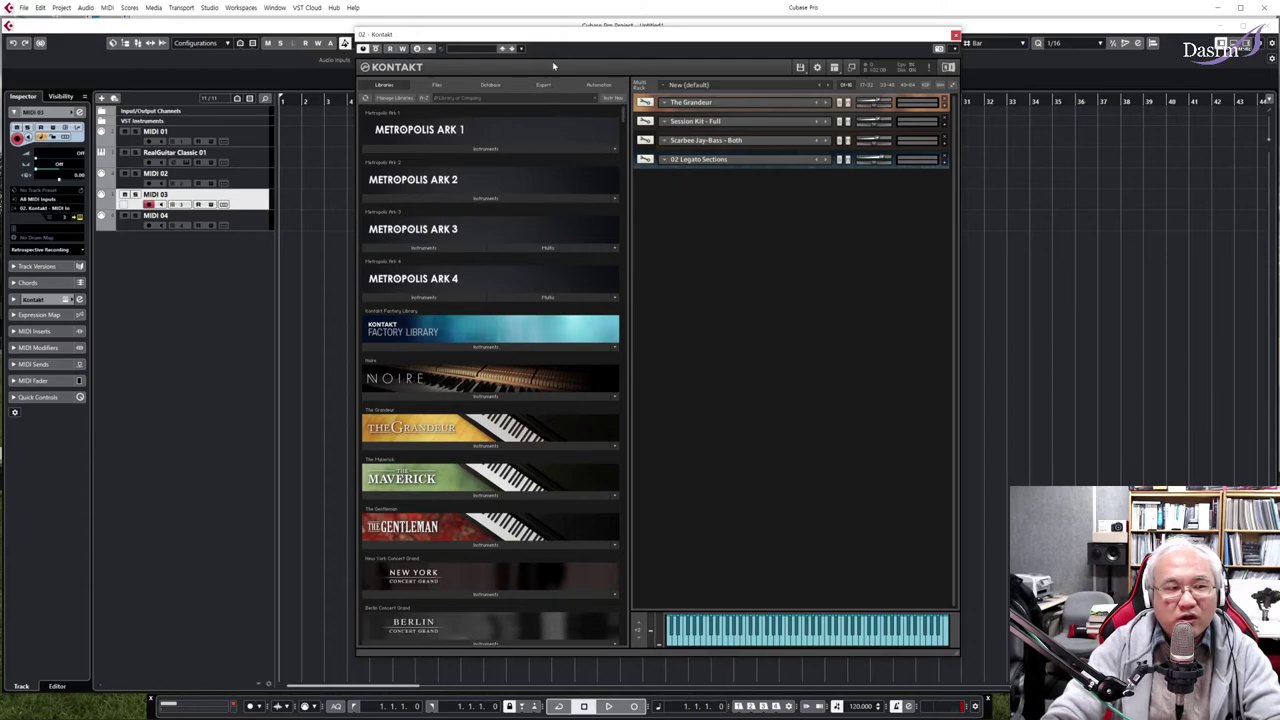
# Step: Add one instrument track using HALion Sonic SE with Stereo Out as its audio output
pyautogui.moveTo(553, 66); pyautogui.dragTo(607, 57)
pyautogui.rightClick(227, 244)
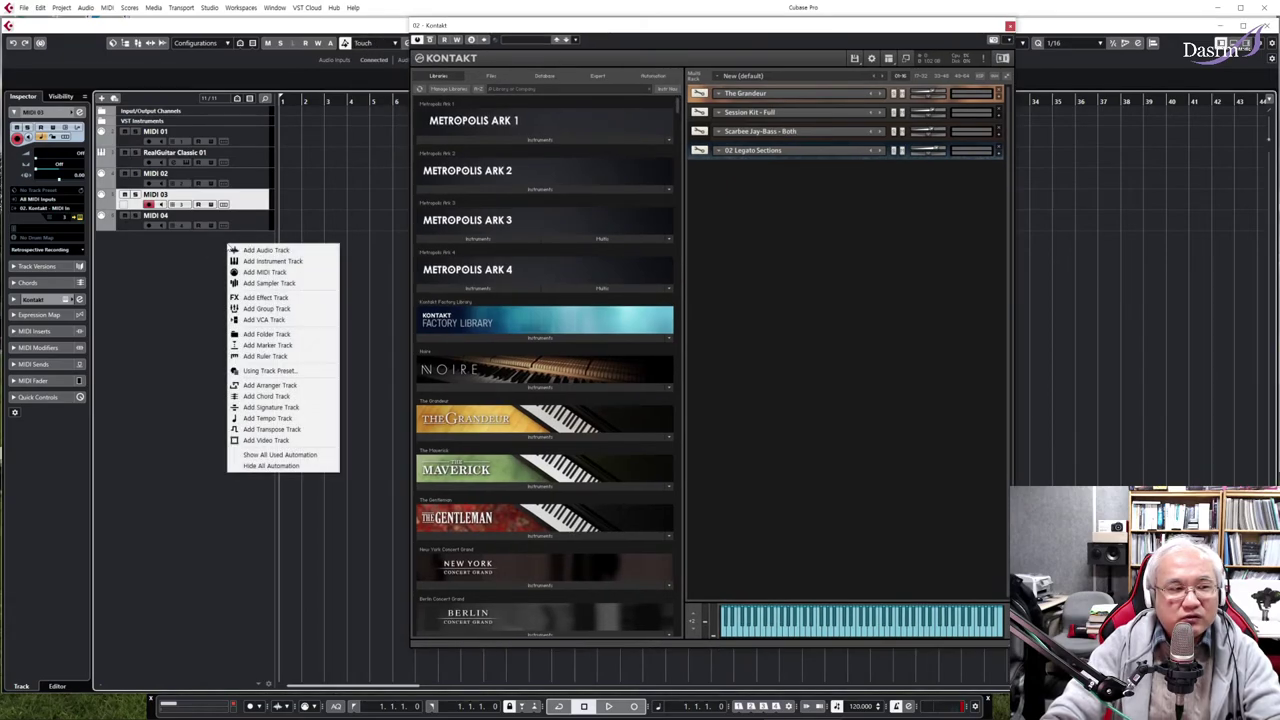
pyautogui.click(272, 261)
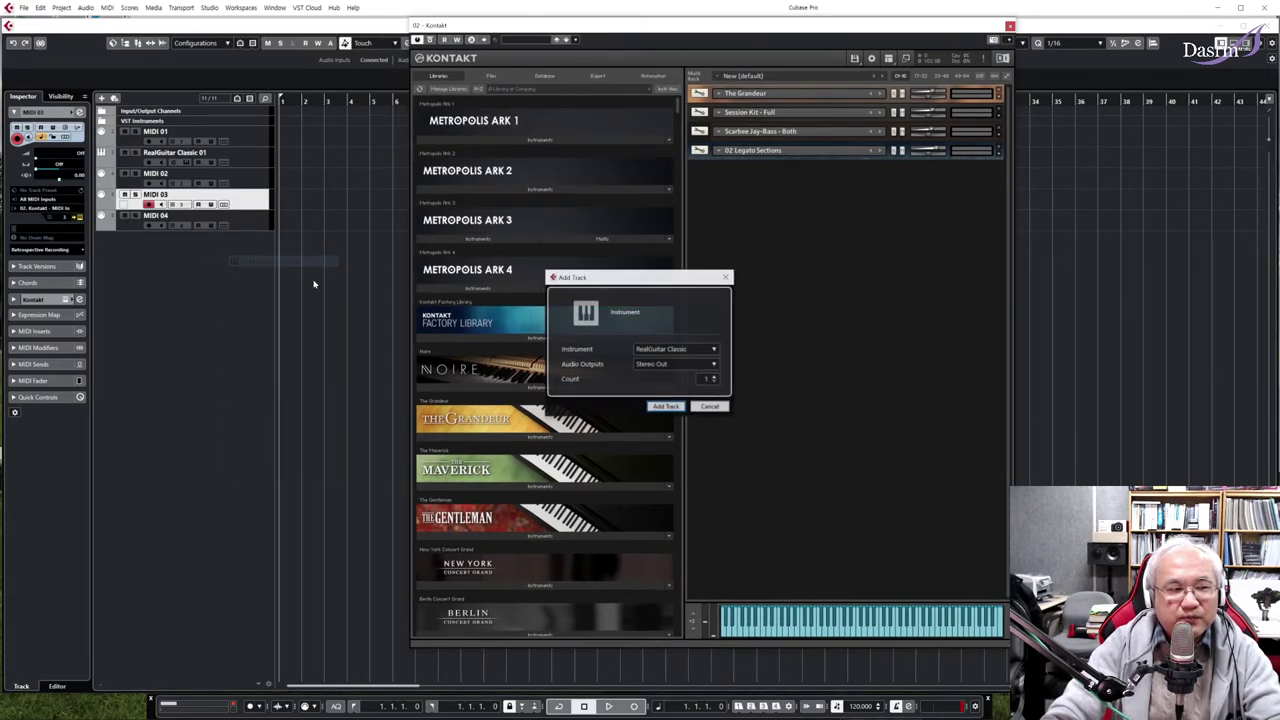
pyautogui.click(692, 350)
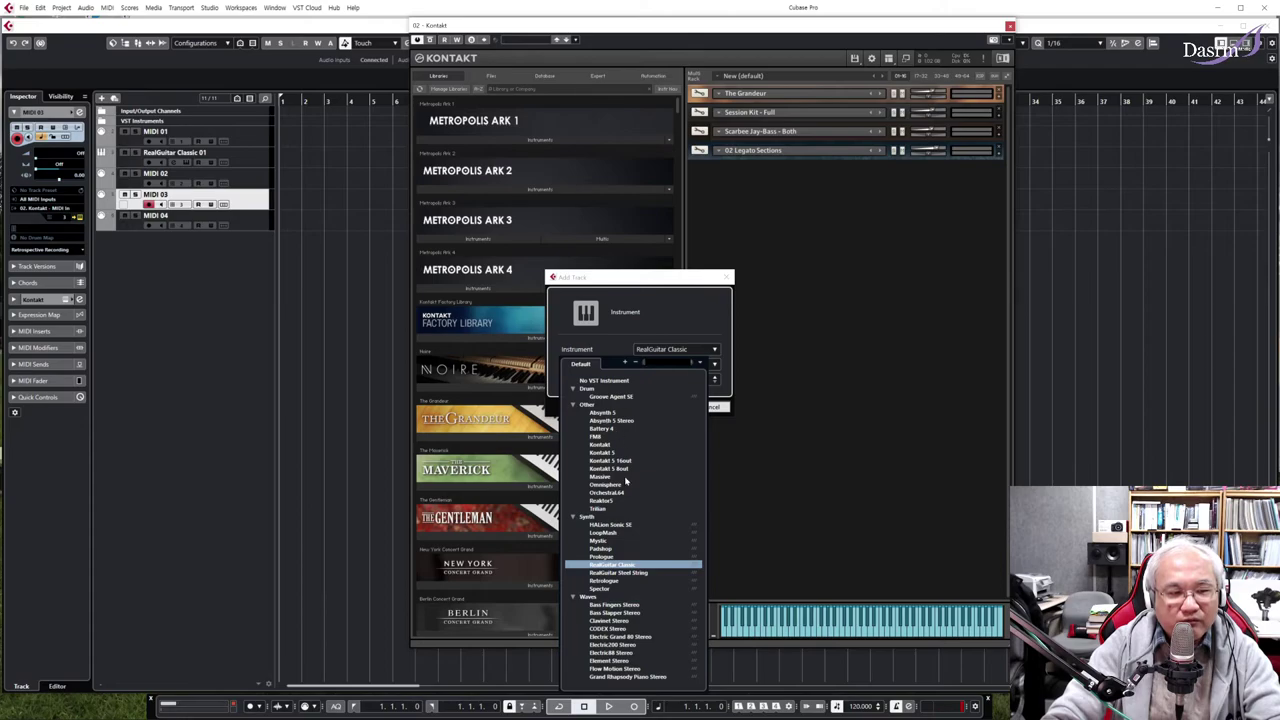
pyautogui.click(630, 525)
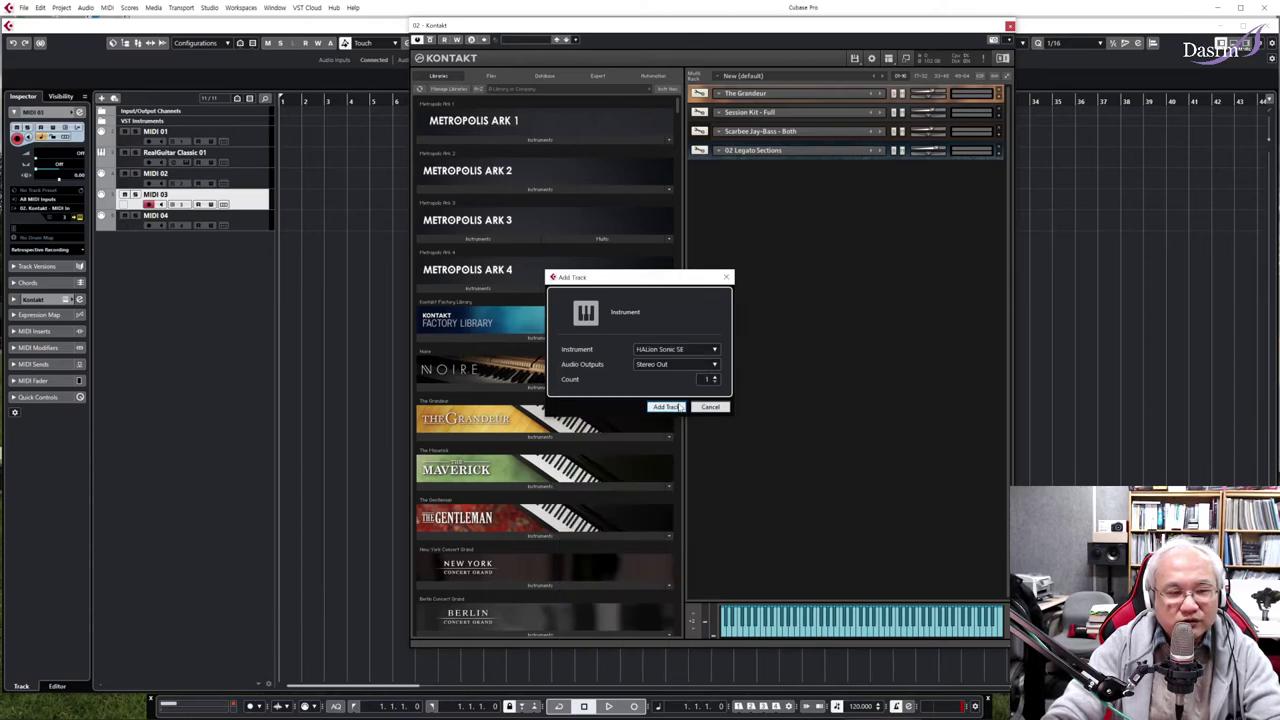
pyautogui.click(666, 407)
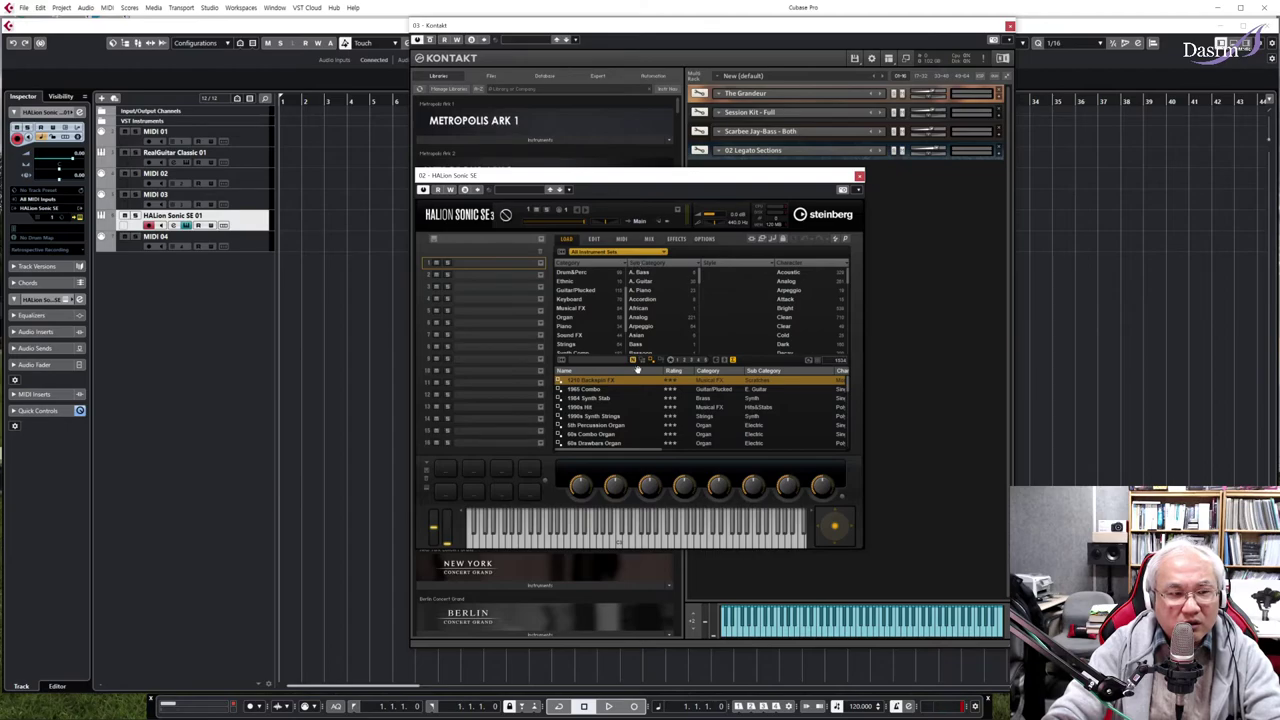
# Step: Search the HALion Sonic SE presets for "string" and load Ensemble Strings
pyautogui.click(600, 364)
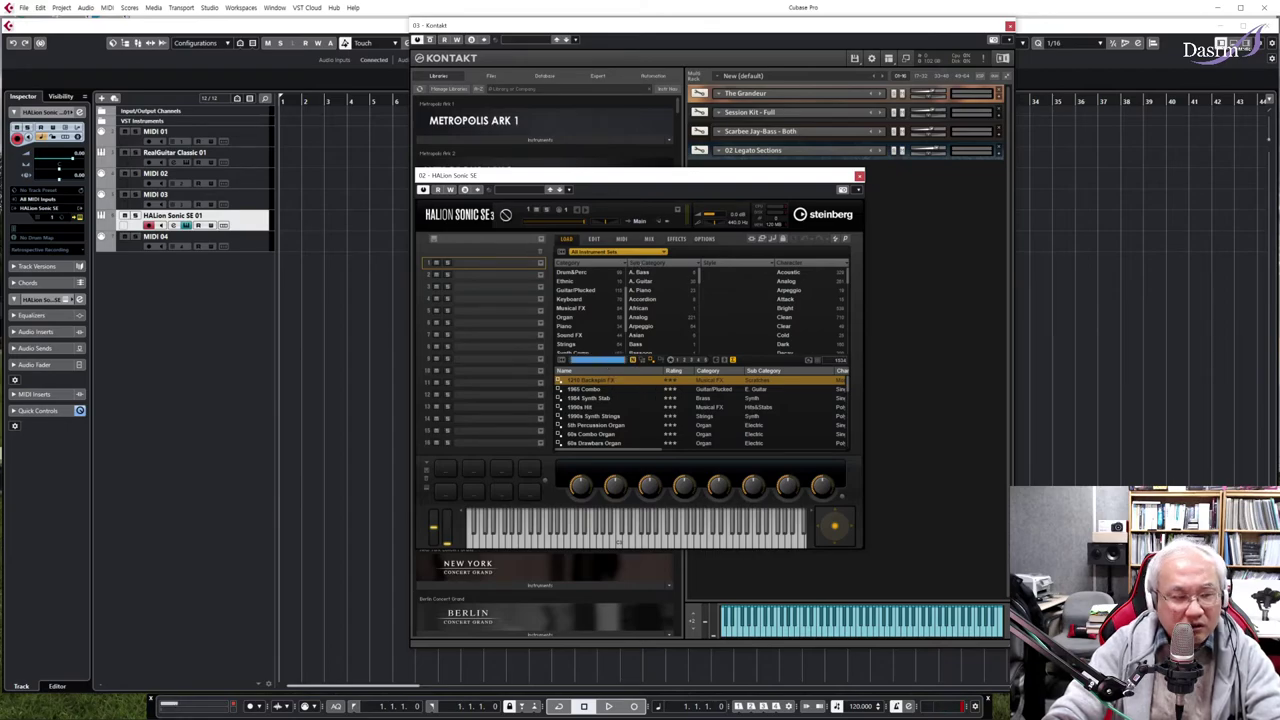
pyautogui.write('string')
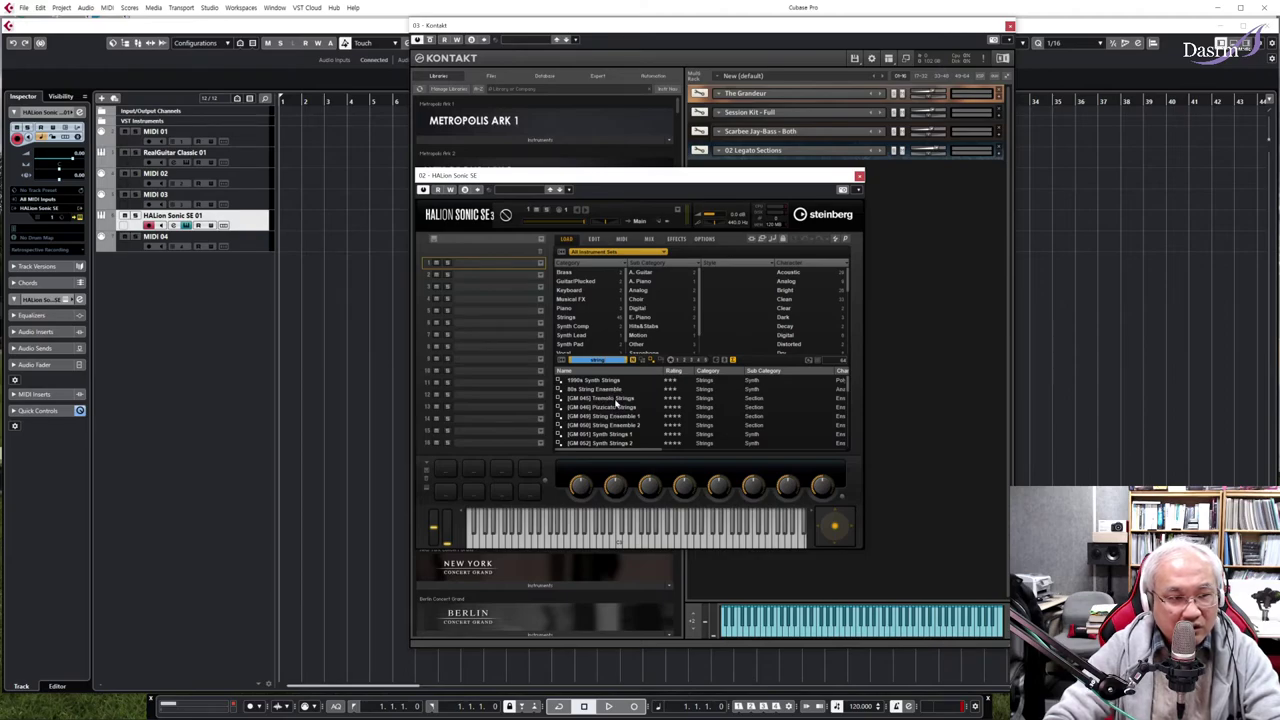
pyautogui.scroll(-3, 617, 403)
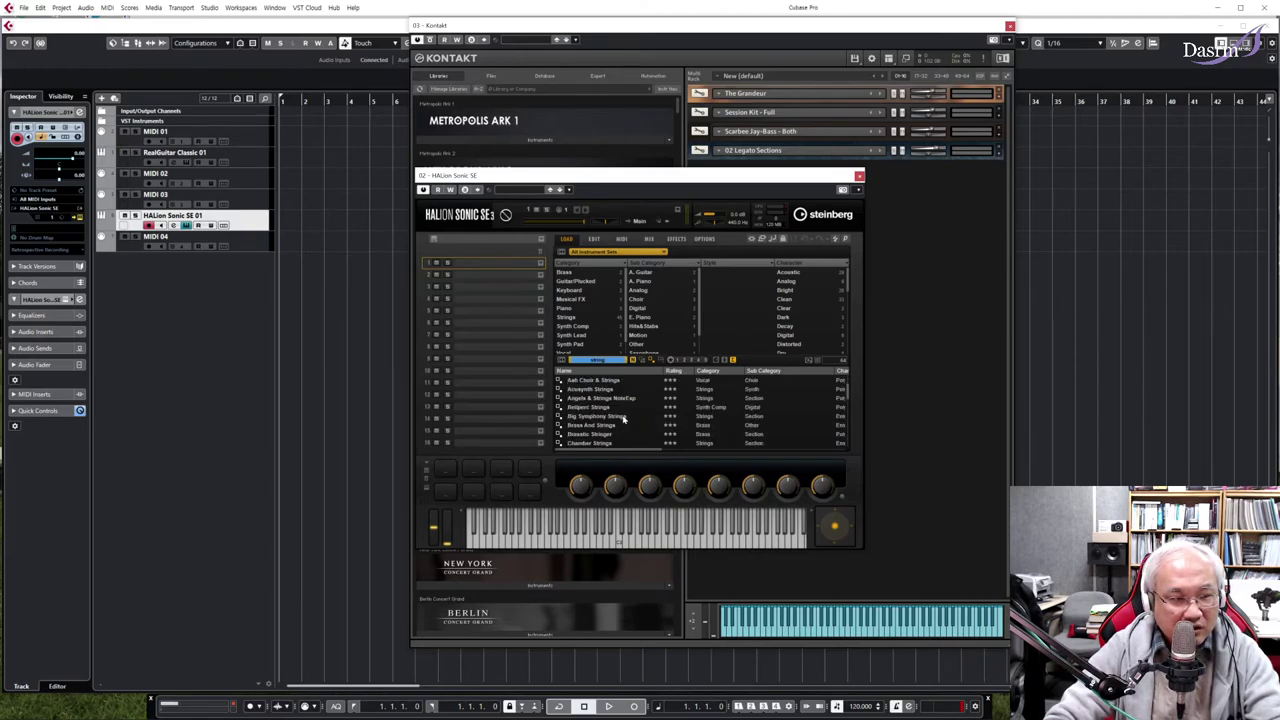
pyautogui.scroll(-5, 623, 420)
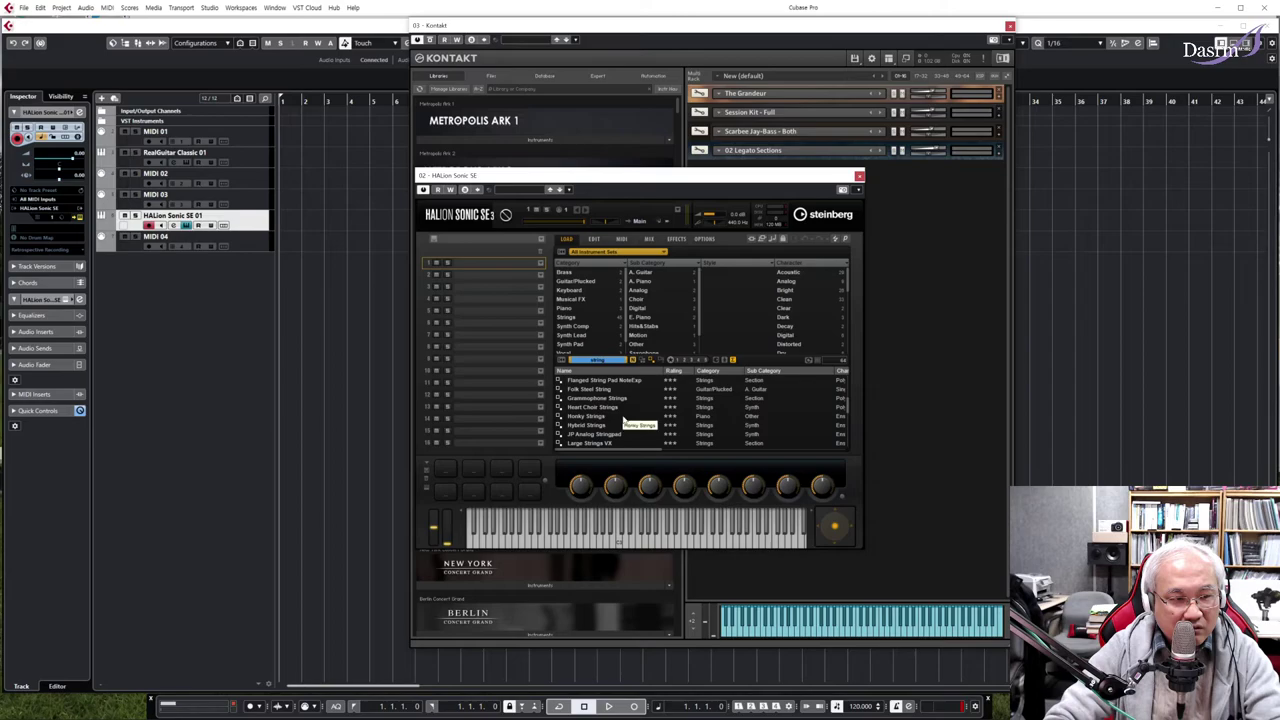
pyautogui.scroll(2, 624, 420)
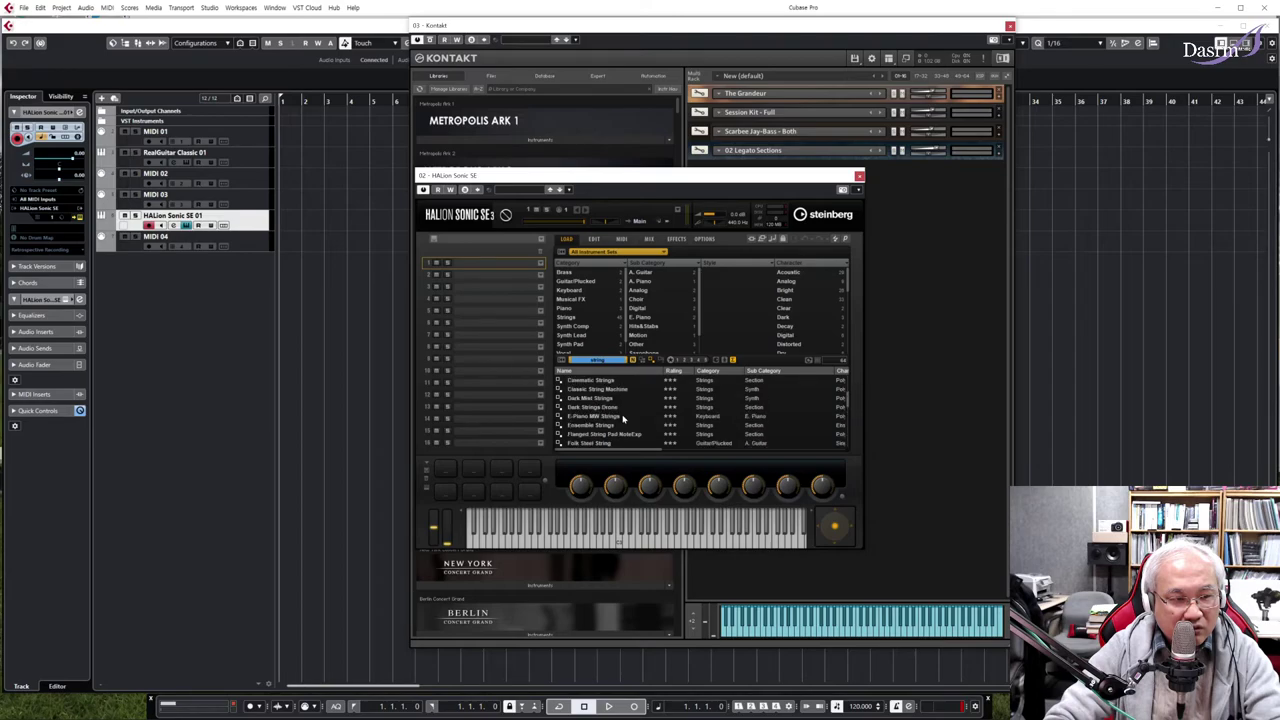
pyautogui.click(604, 427)
pyautogui.doubleClick(604, 427)
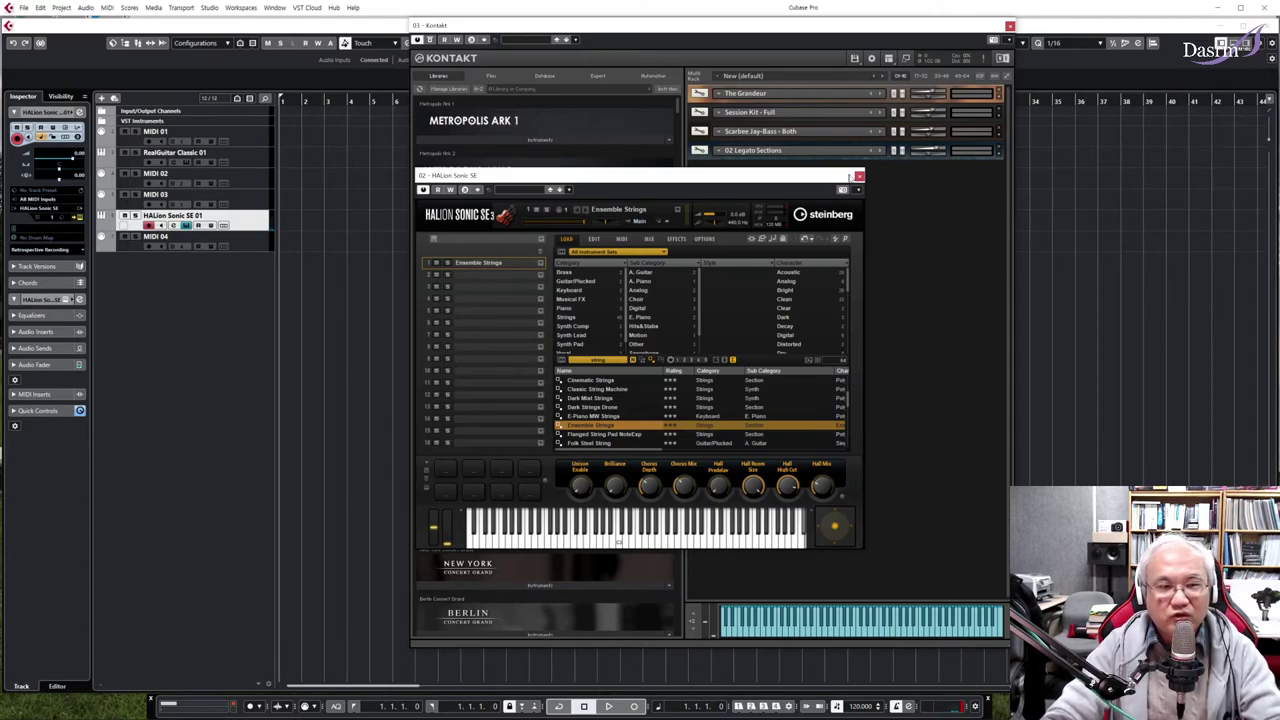
# Step: Close the HALion Sonic SE and Kontakt windows and minimize Cubase
pyautogui.click(860, 177)
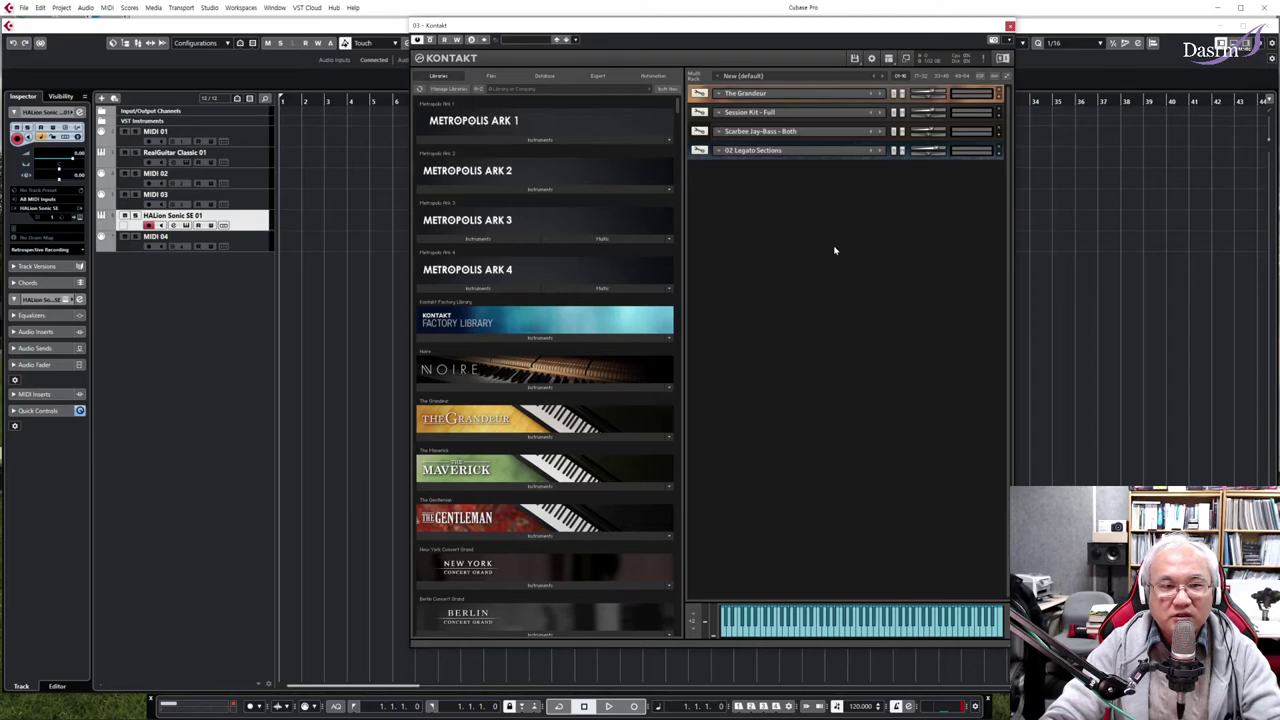
pyautogui.moveTo(606, 29); pyautogui.dragTo(614, 33)
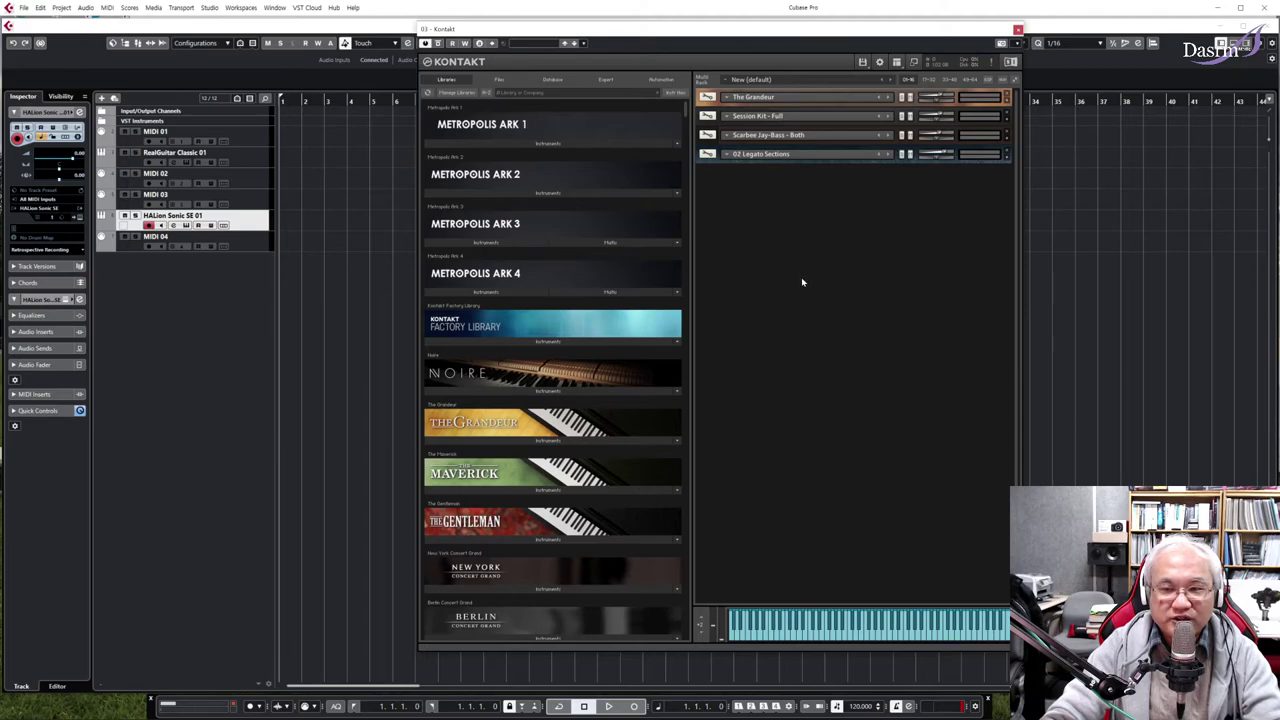
pyautogui.click(1018, 29)
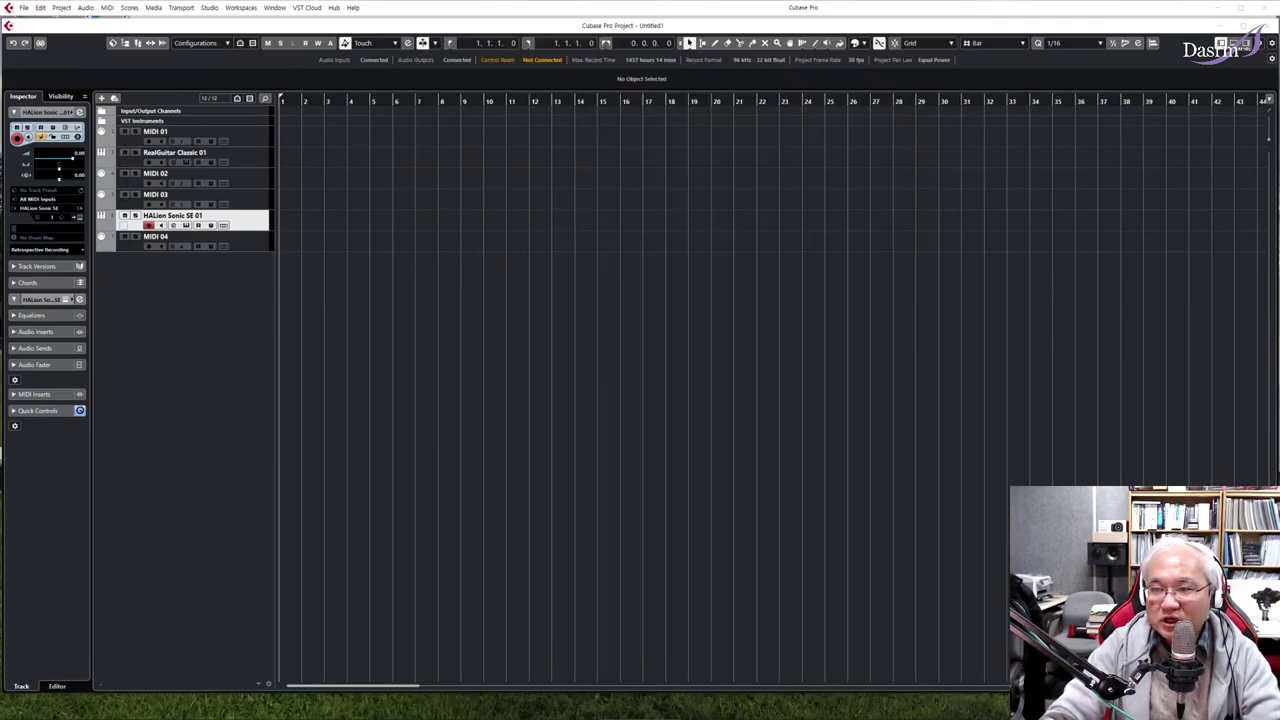
pyautogui.click(1220, 10)
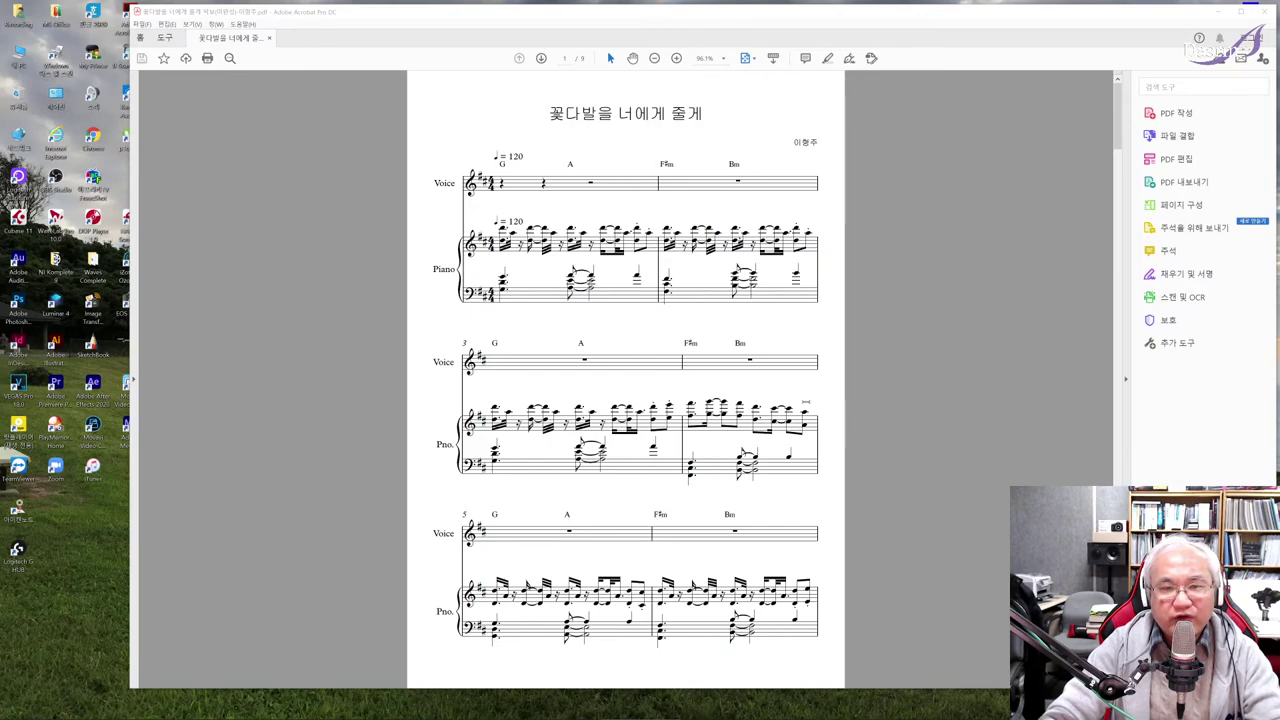
# Step: Bring the PDF score in Adobe Acrobat to the front and close it
pyautogui.click(1191, 13)
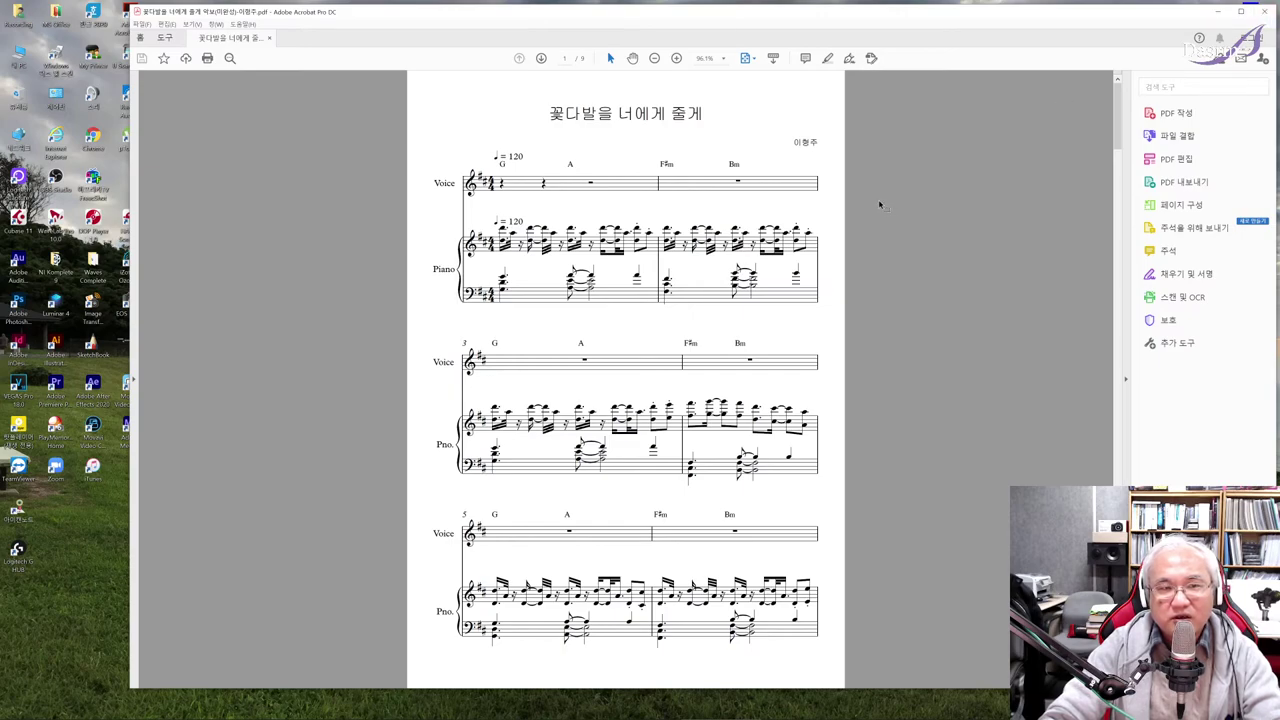
pyautogui.moveTo(792, 142); pyautogui.dragTo(817, 141)
pyautogui.click(817, 141)
pyautogui.click(1268, 10)
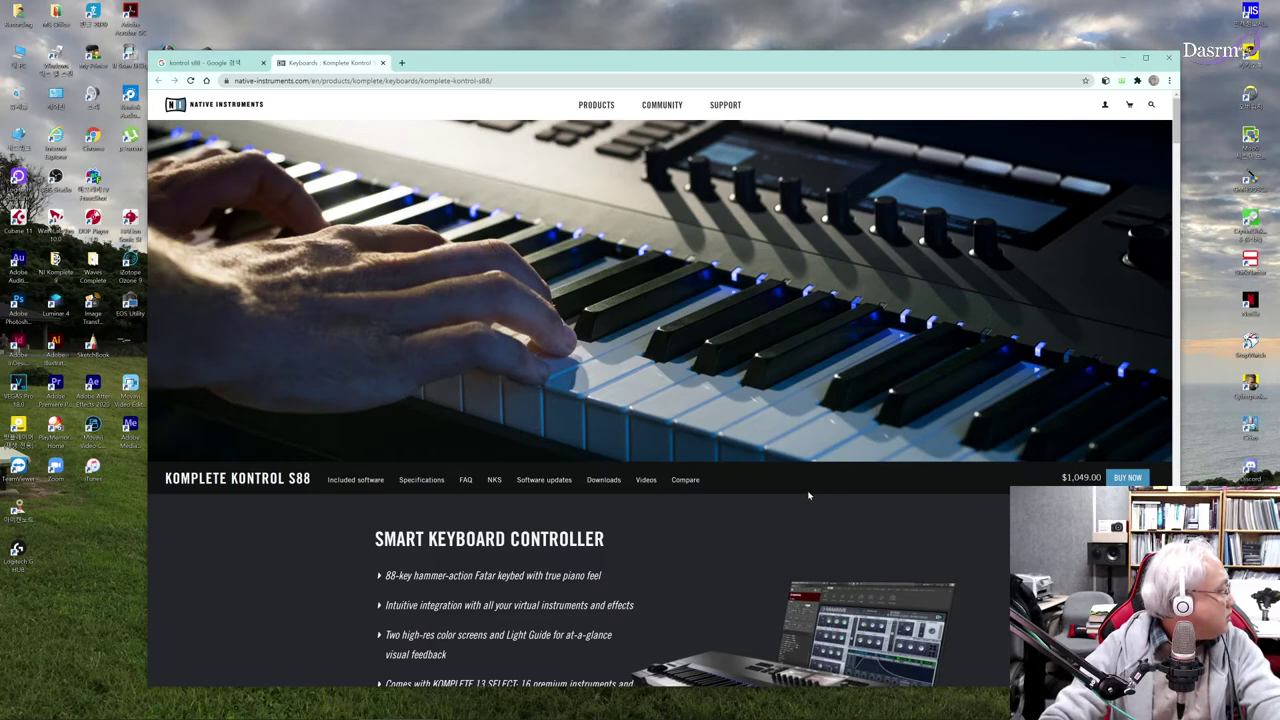
# Step: Look over the Komplete Kontrol S88 product page in Chrome, from the feature list to the keyboard layout and detail photos
pyautogui.scroll(-3, 808, 494)
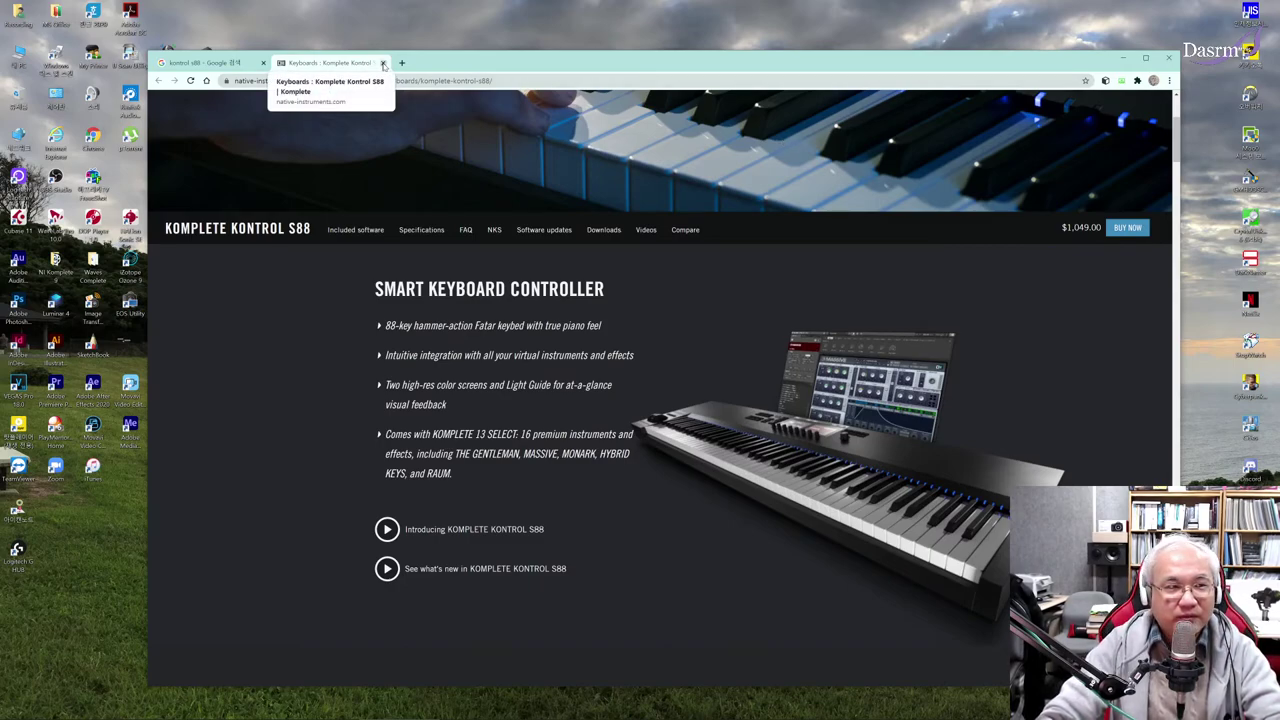
pyautogui.scroll(-5, 644, 348)
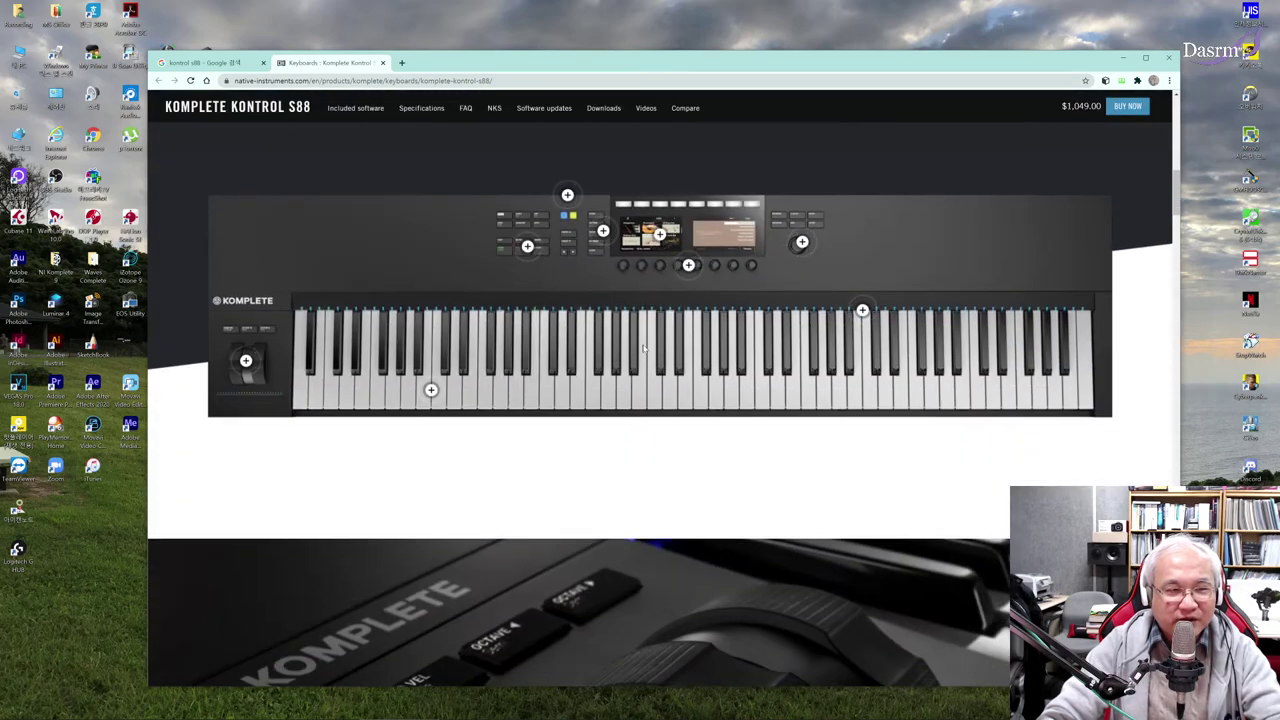
pyautogui.scroll(-7, 644, 349)
pyautogui.scroll(4, 637, 347)
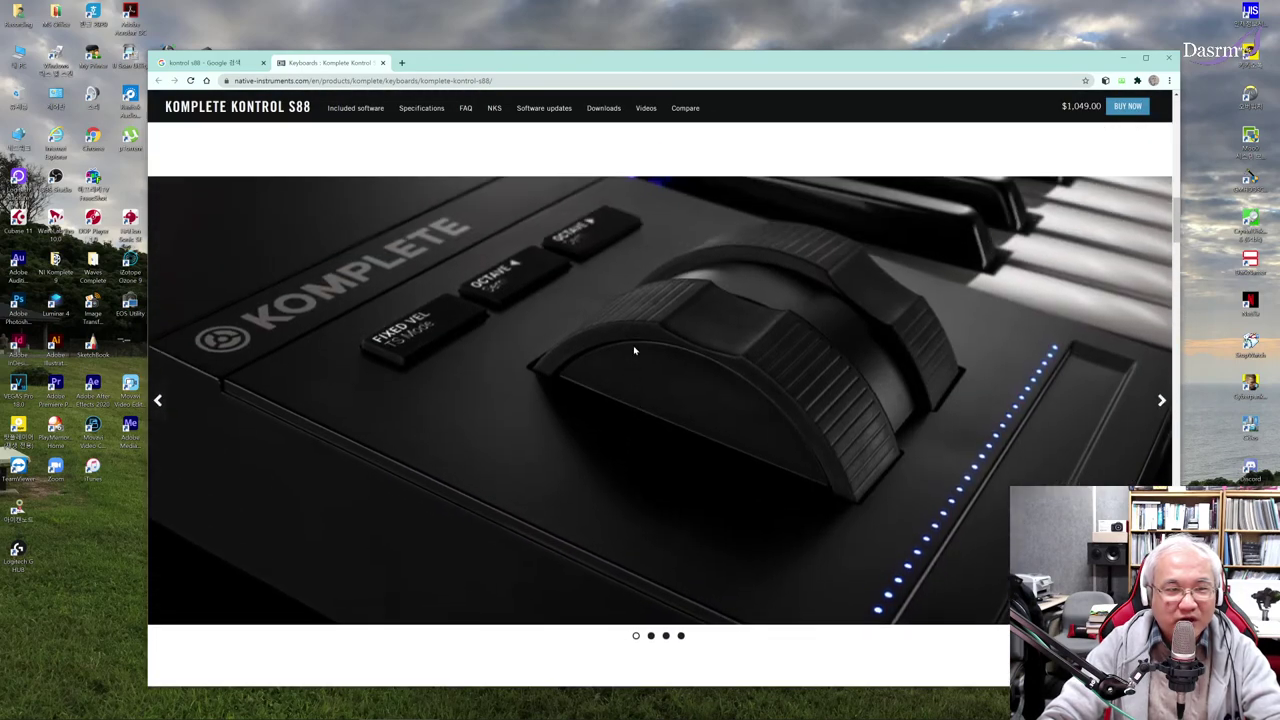